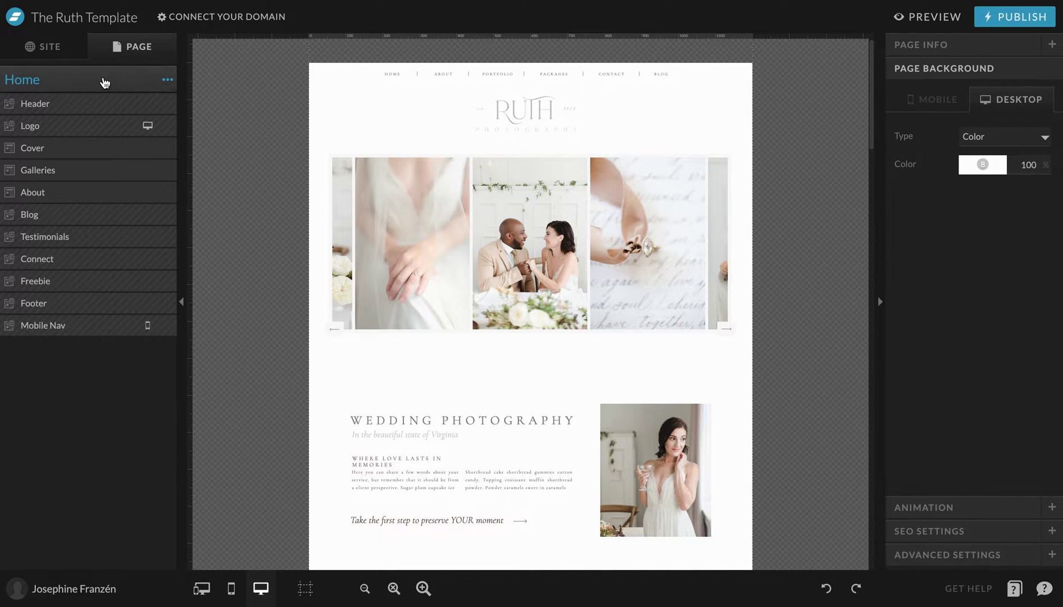
Add a blank canvas to the Home page, move it above the Header, and shrink it to 35 px
{"action": "left_click", "coordinate": [168, 81]}
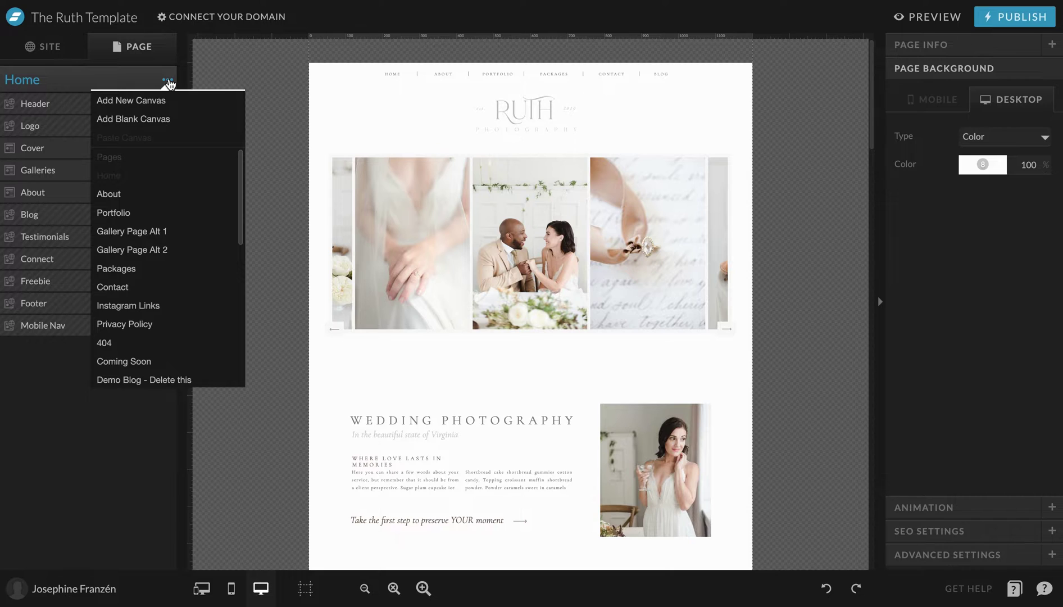
{"action": "left_click", "coordinate": [166, 121]}
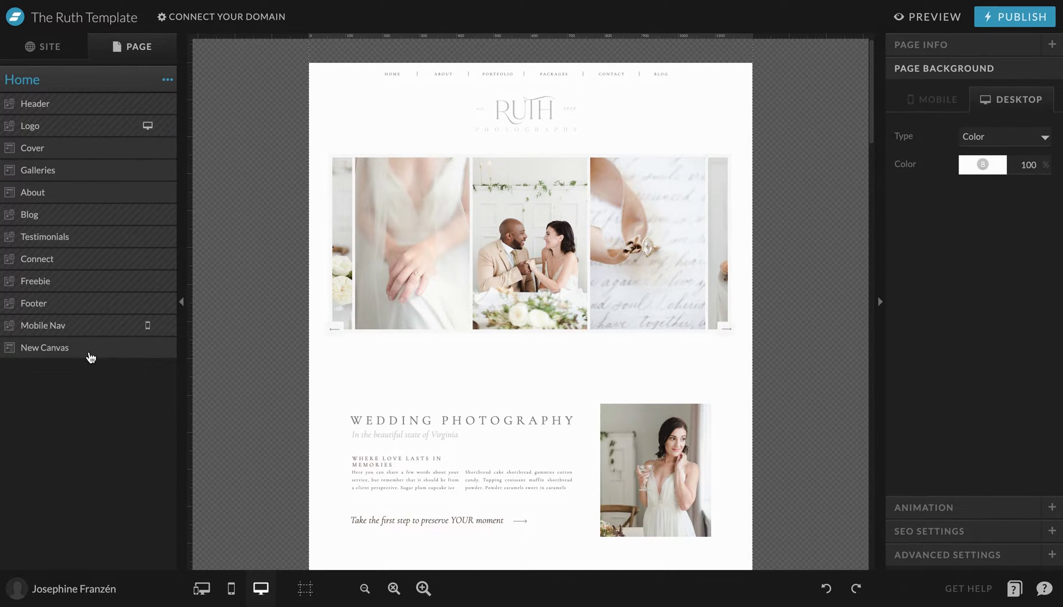
{"action": "scroll", "coordinate": [356, 360], "scroll_direction": "down", "scroll_amount": 15}
{"action": "scroll", "coordinate": [355, 355], "scroll_direction": "up", "scroll_amount": 15}
{"action": "left_click_drag", "start_coordinate": [98, 354], "coordinate": [105, 100]}
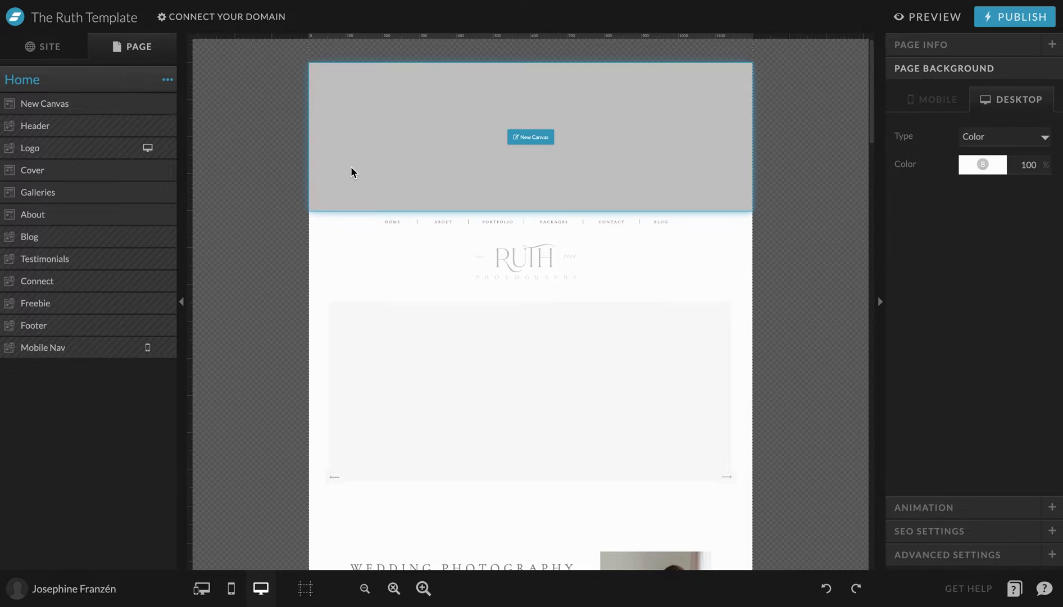
{"action": "left_click", "coordinate": [351, 167]}
{"action": "left_click_drag", "start_coordinate": [191, 210], "coordinate": [191, 63]}
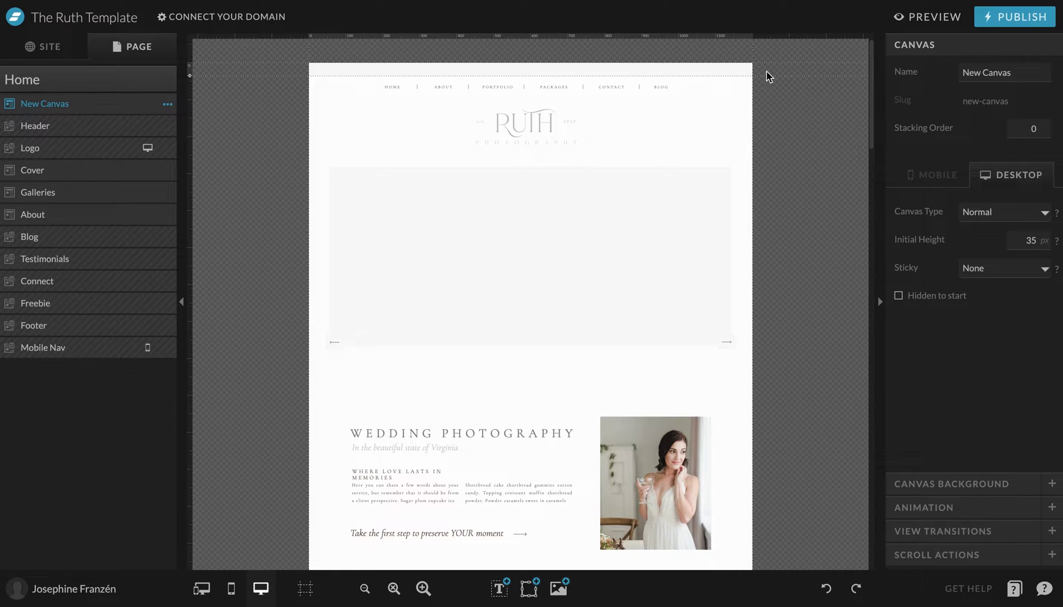
Give the top canvas a taupe background using colour swatch 4
{"action": "left_click", "coordinate": [950, 484]}
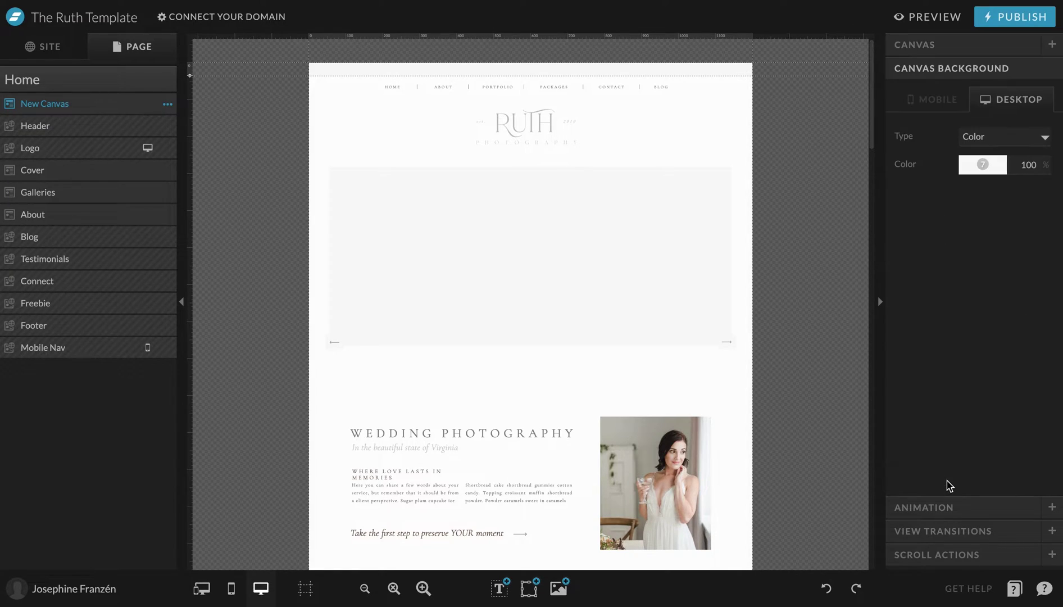
{"action": "left_click", "coordinate": [979, 167]}
{"action": "left_click", "coordinate": [984, 203]}
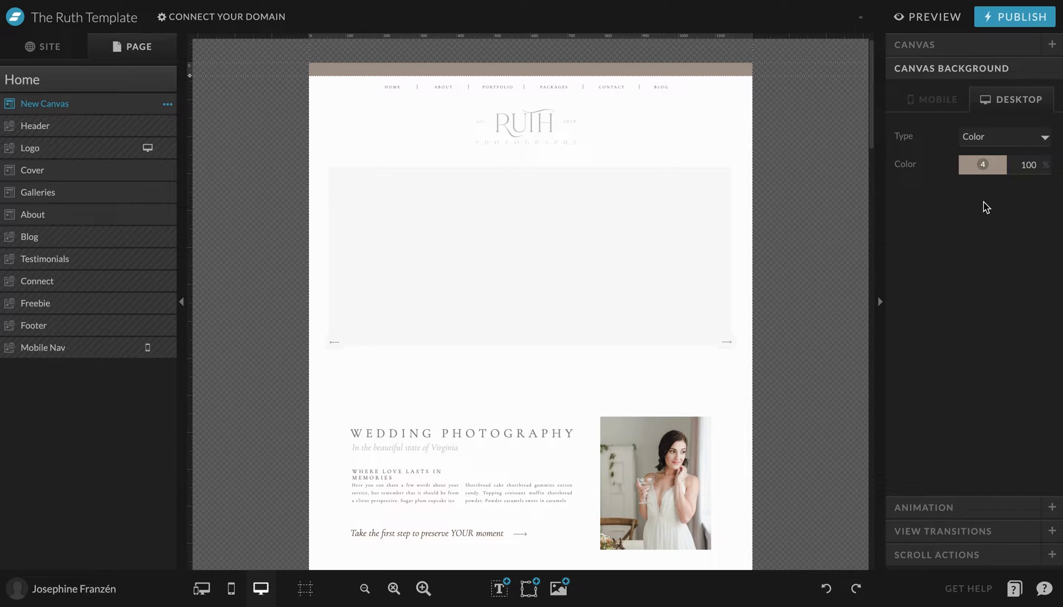
Add a Subheading text element in palette colour 1 at size 15
{"action": "left_click", "coordinate": [501, 589]}
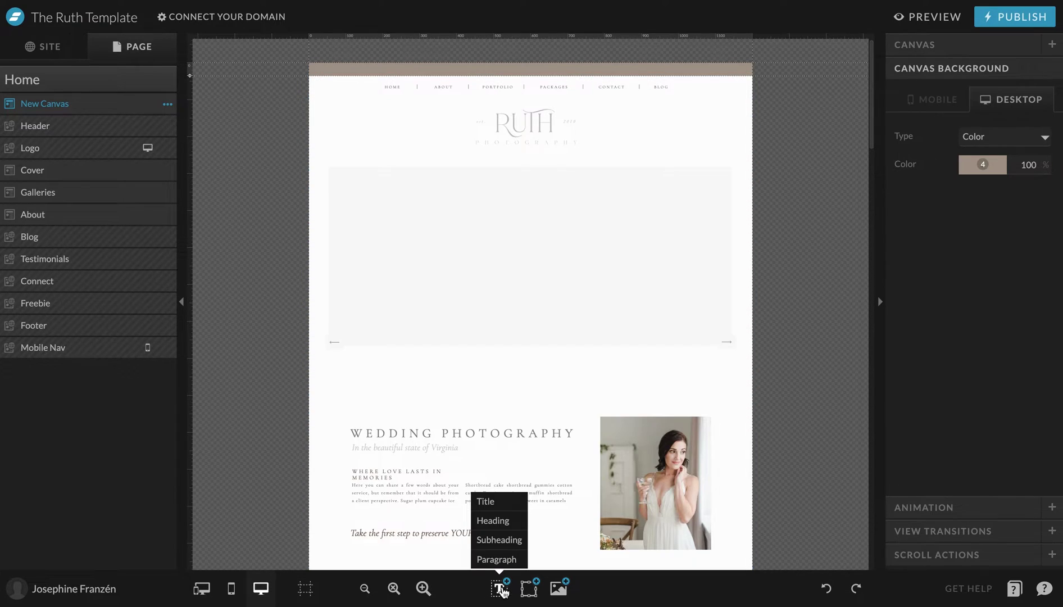
{"action": "left_click", "coordinate": [503, 540]}
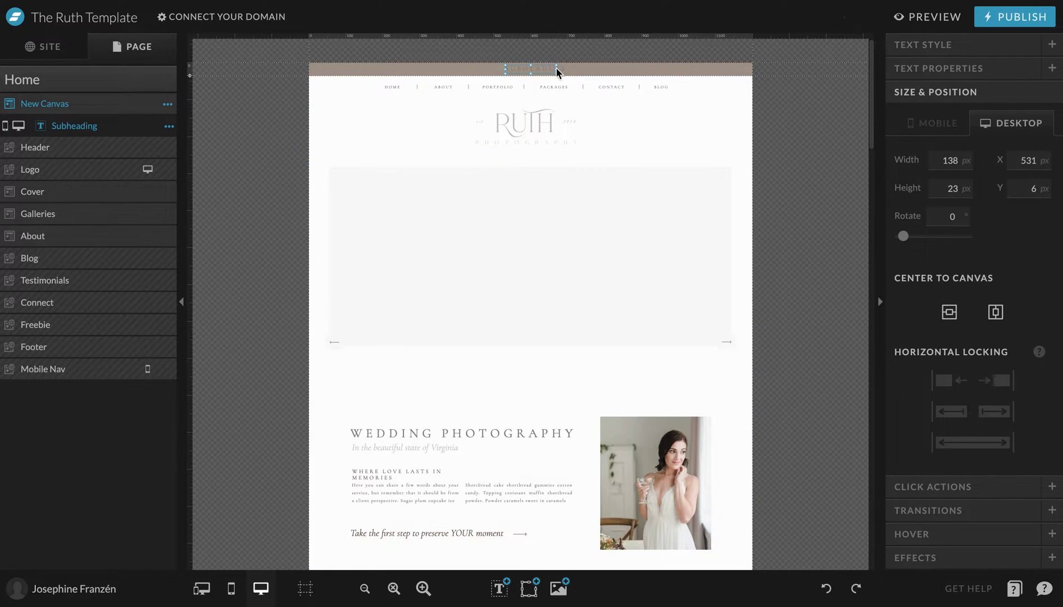
{"action": "left_click", "coordinate": [933, 46]}
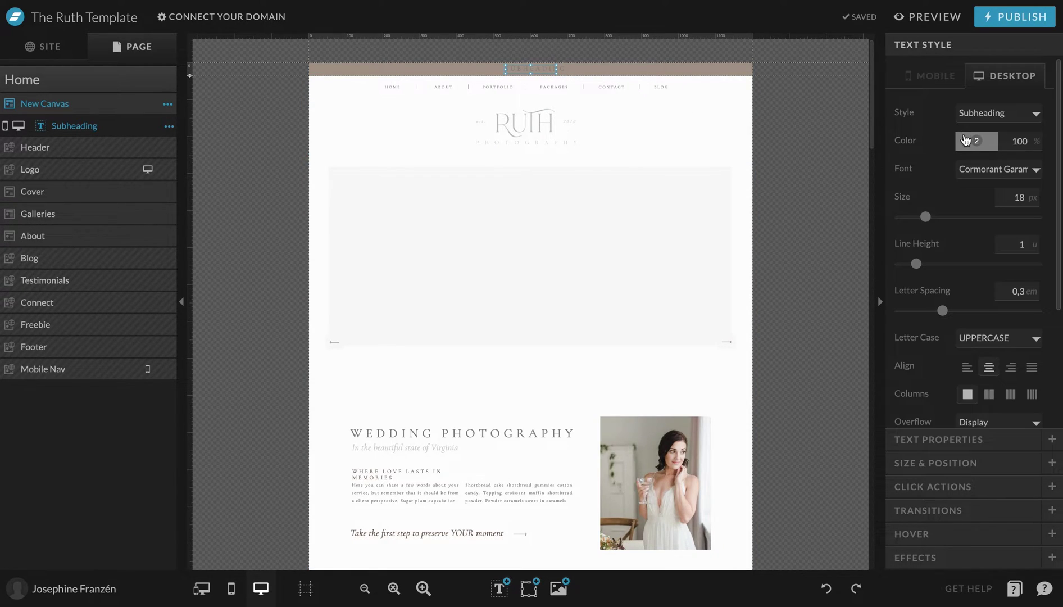
{"action": "left_click", "coordinate": [959, 144]}
{"action": "left_click", "coordinate": [934, 177]}
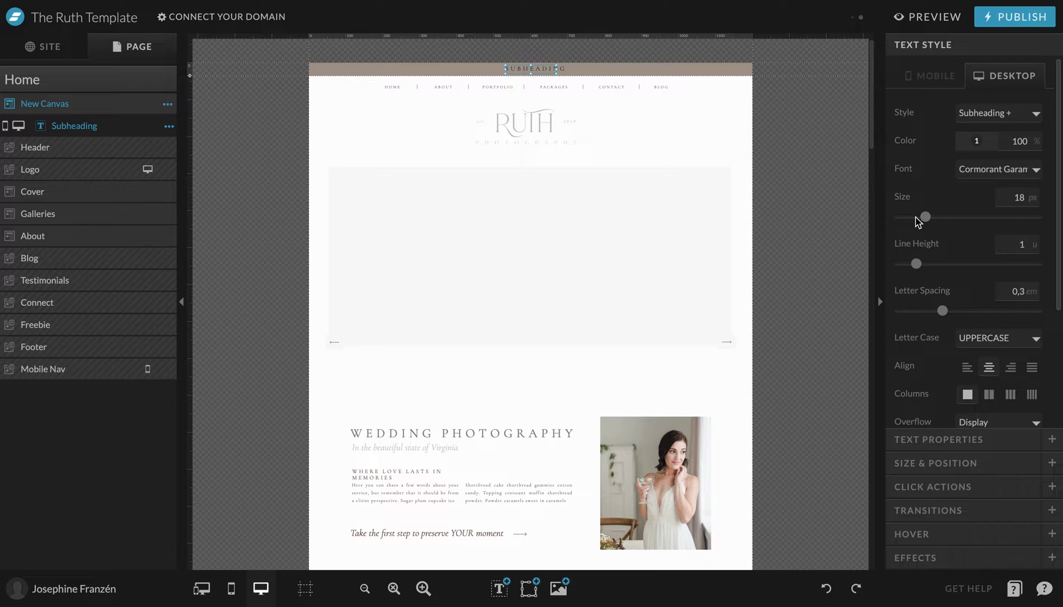
{"action": "left_click", "coordinate": [1029, 200]}
{"action": "left_click", "coordinate": [1030, 200]}
{"action": "left_click", "coordinate": [1030, 200]}
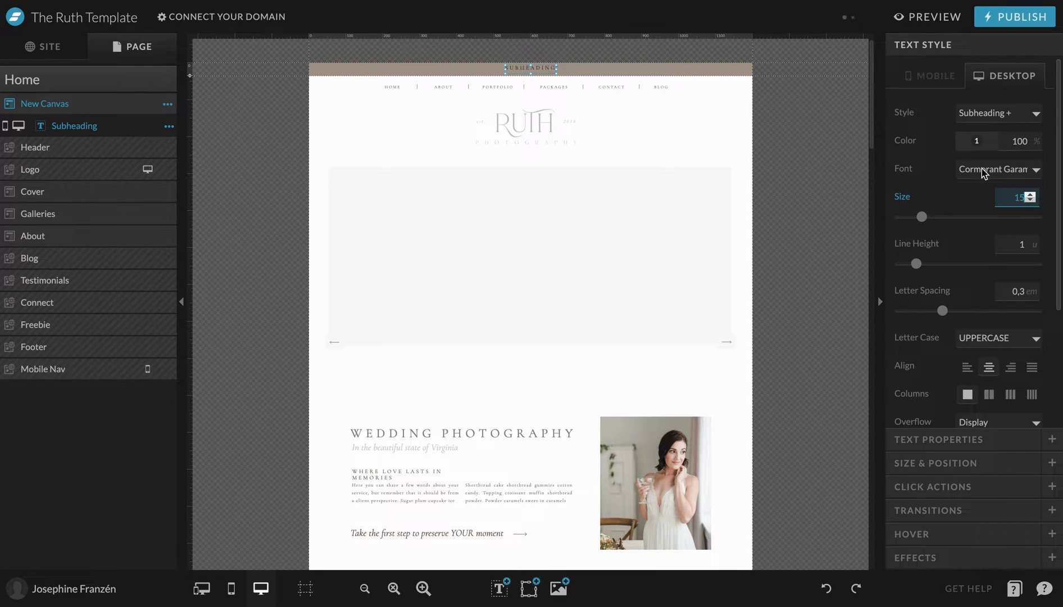
Change the text to 'Now booking 2023', widen its box onto one line, and left-align it
{"action": "double_click", "coordinate": [546, 66]}
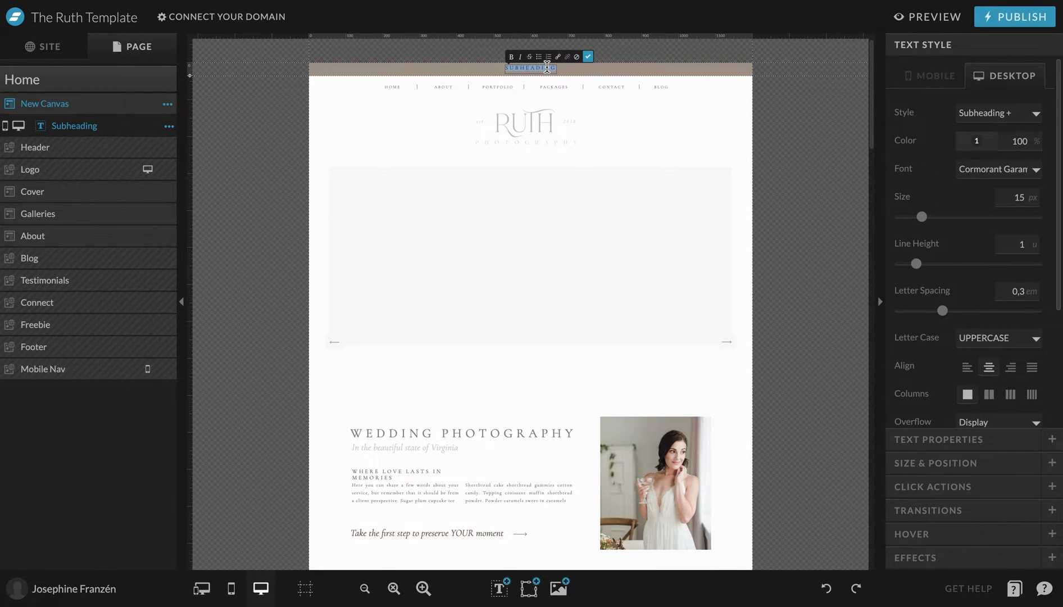
{"action": "type", "text": "SOW BOOKING"}
{"action": "key", "text": "Escape"}
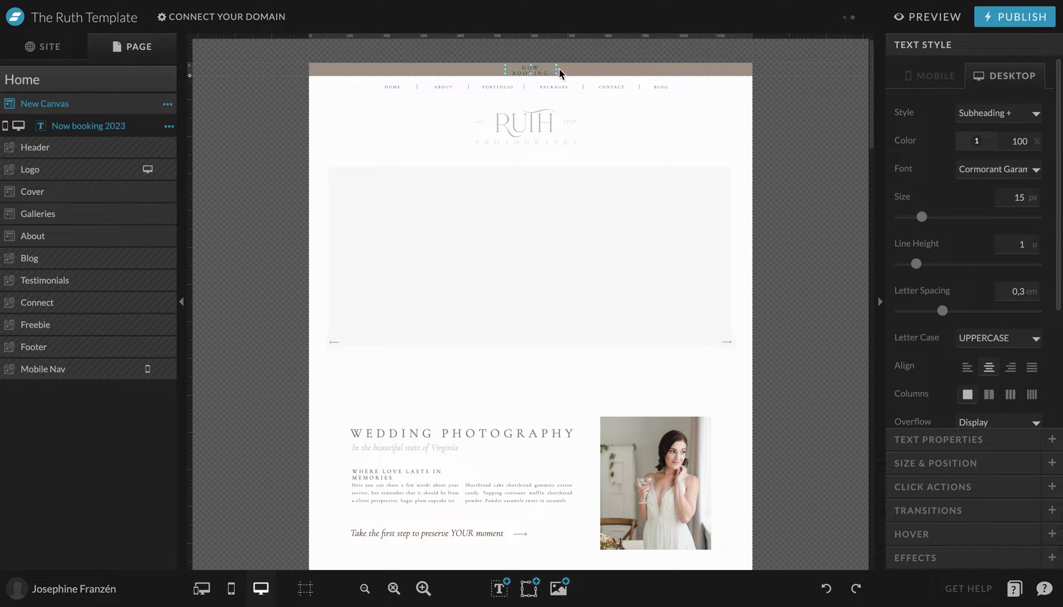
{"action": "mouse_move", "coordinate": [556, 69]}
{"action": "left_mouse_down"}
{"action": "mouse_move", "coordinate": [598, 68]}
{"action": "mouse_move", "coordinate": [549, 72]}
{"action": "left_mouse_up"}
{"action": "left_click", "coordinate": [967, 367]}
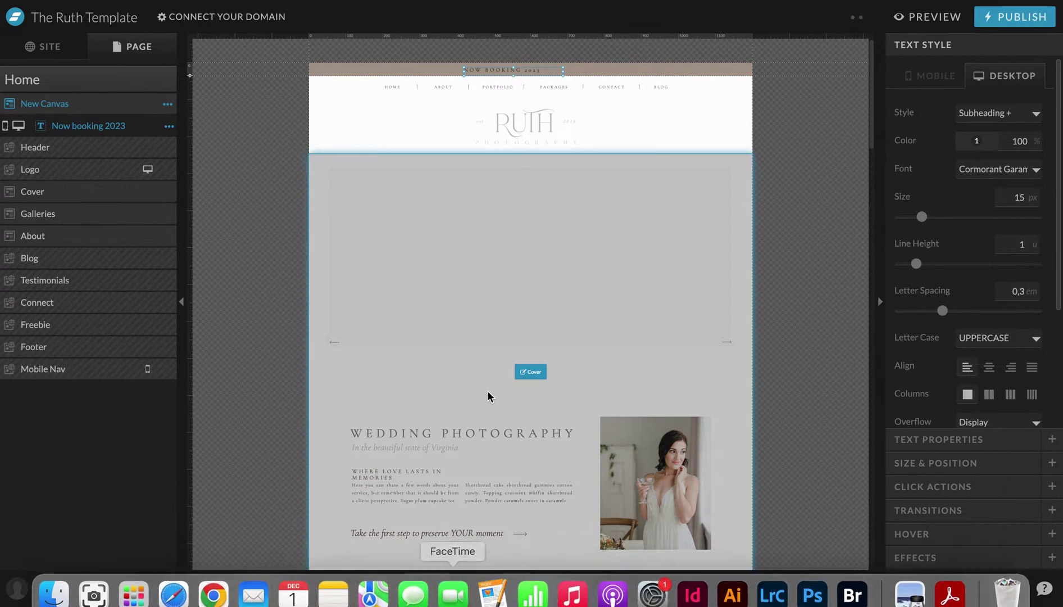
Add a right-arrow icon beside the text, shrink it to fit, and colour it palette colour 1
{"action": "mouse_move", "coordinate": [491, 582]}
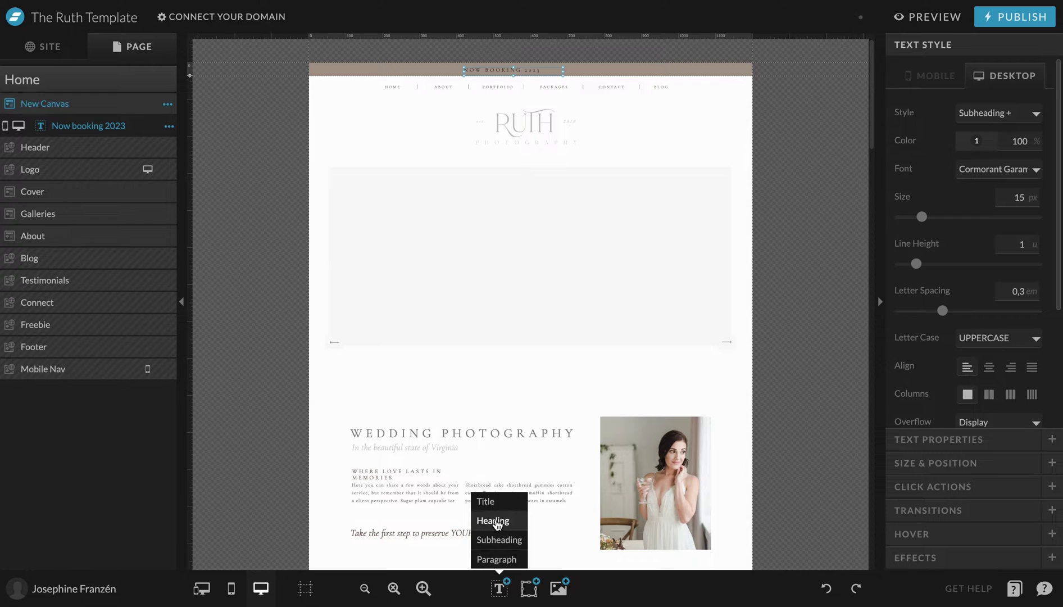
{"action": "mouse_move", "coordinate": [531, 583]}
{"action": "left_click", "coordinate": [514, 481]}
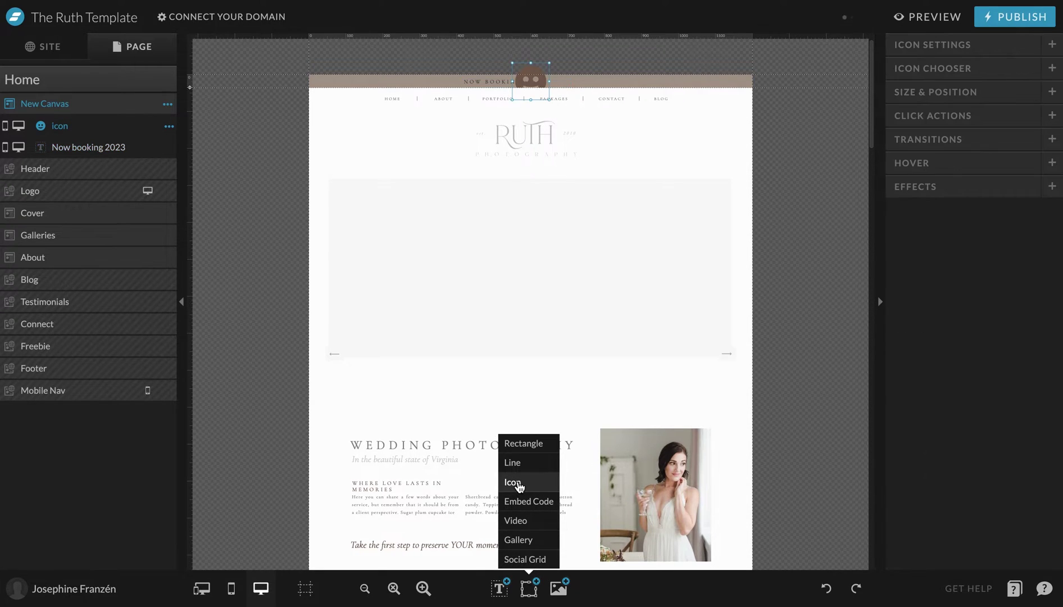
{"action": "left_click", "coordinate": [974, 68]}
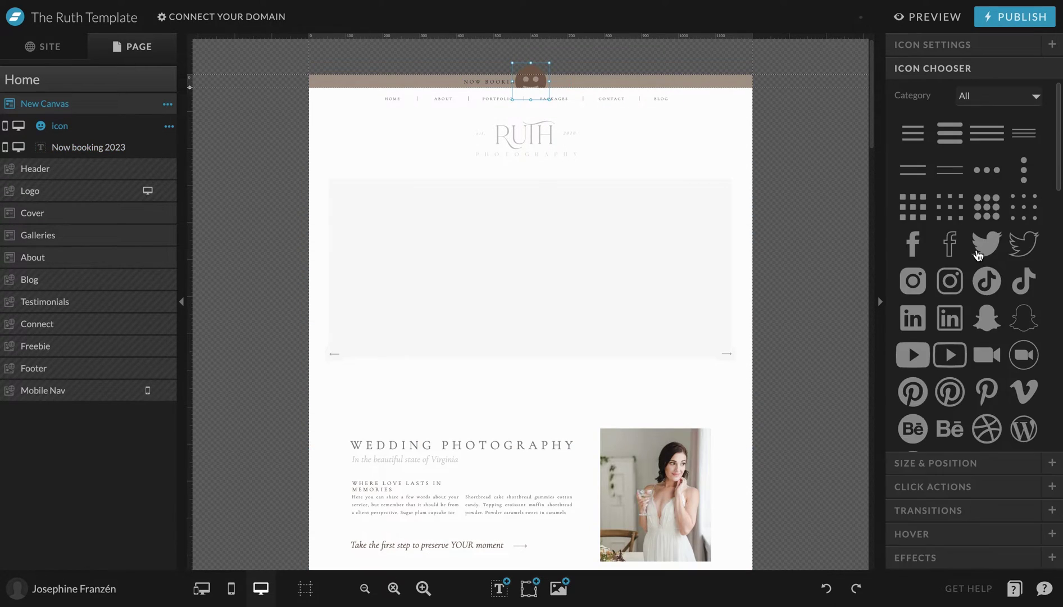
{"action": "scroll", "coordinate": [978, 255], "scroll_direction": "down", "scroll_amount": 10}
{"action": "scroll", "coordinate": [978, 256], "scroll_direction": "up", "scroll_amount": 3}
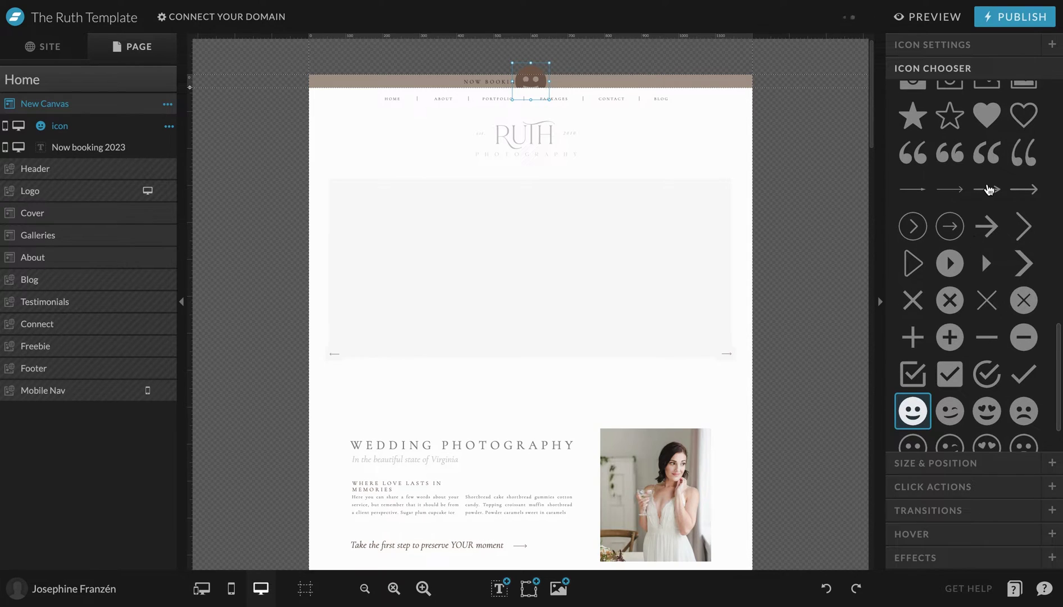
{"action": "left_click", "coordinate": [986, 190]}
{"action": "mouse_move", "coordinate": [549, 63]}
{"action": "left_mouse_down"}
{"action": "mouse_move", "coordinate": [529, 84]}
{"action": "mouse_move", "coordinate": [553, 71]}
{"action": "left_mouse_up"}
{"action": "left_click", "coordinate": [970, 44]}
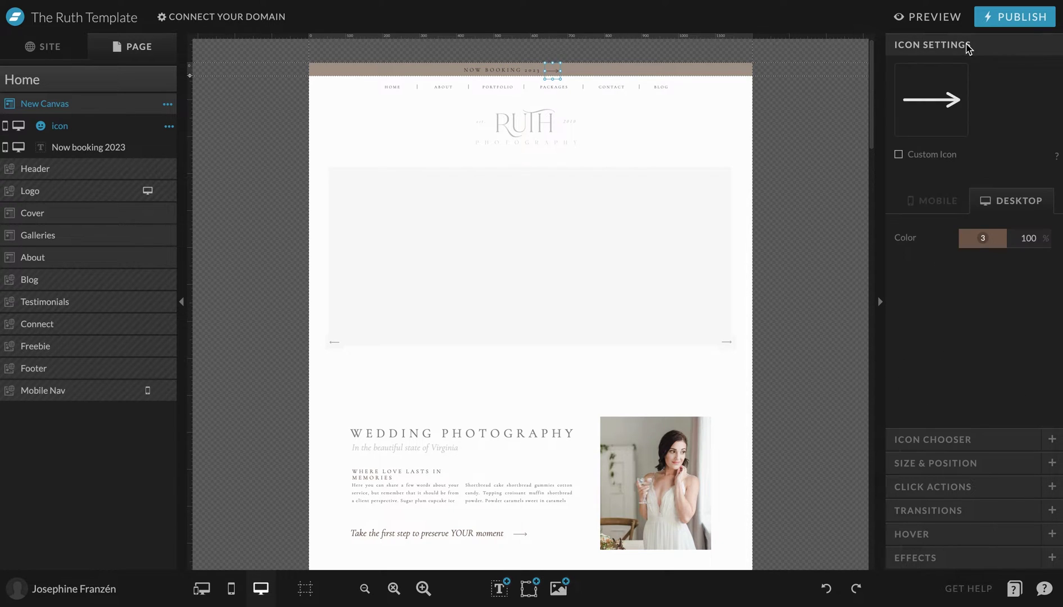
{"action": "left_click", "coordinate": [983, 238]}
{"action": "left_click", "coordinate": [937, 277]}
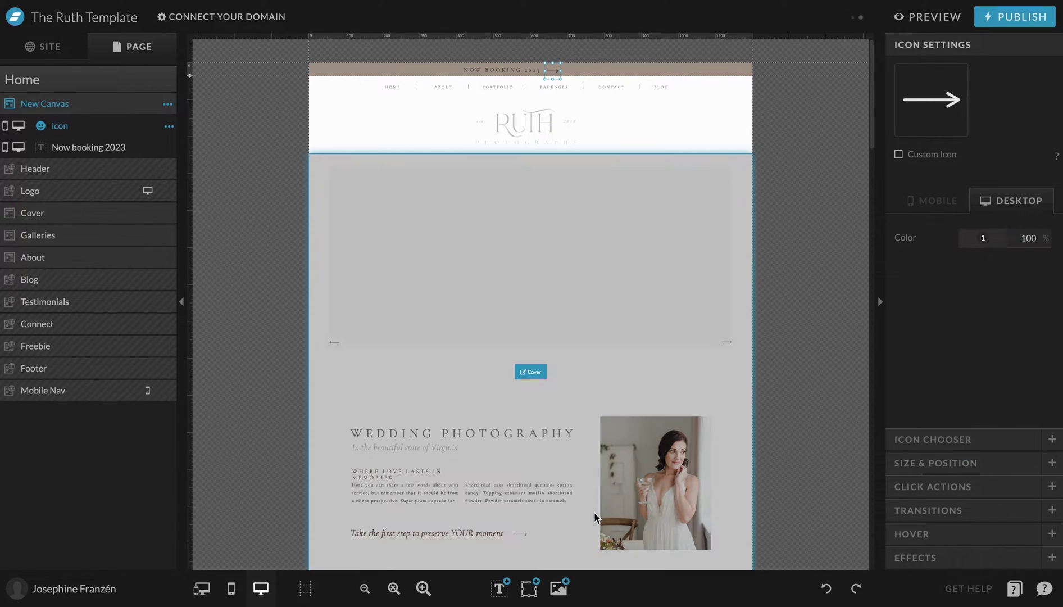
Centre the Now booking 2023 text and arrow together horizontally on the canvas
{"action": "left_click", "coordinate": [423, 588]}
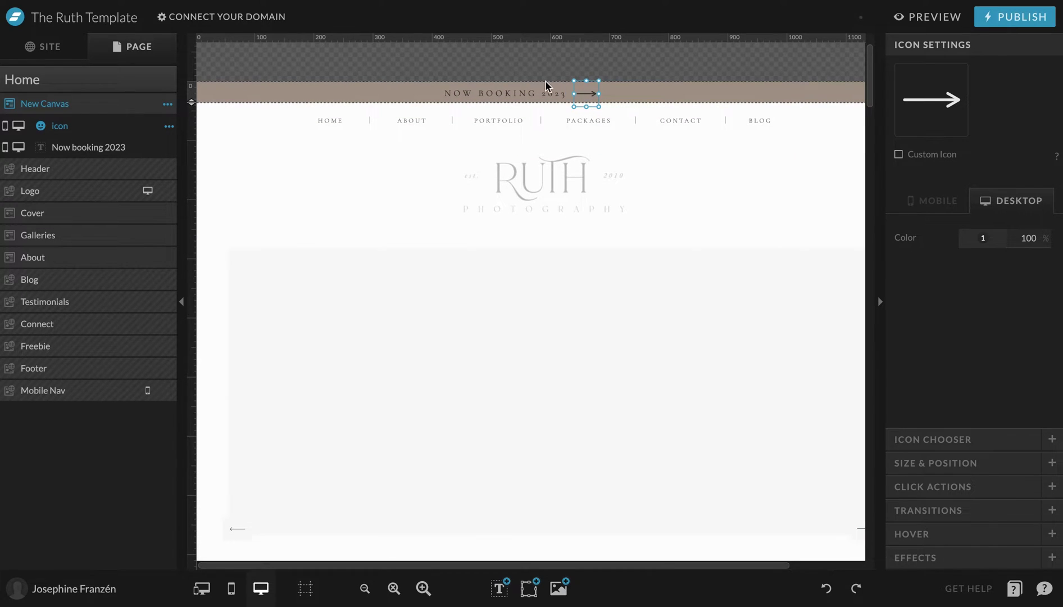
{"action": "left_click", "coordinate": [519, 92], "text": "shift"}
{"action": "left_click", "coordinate": [933, 115]}
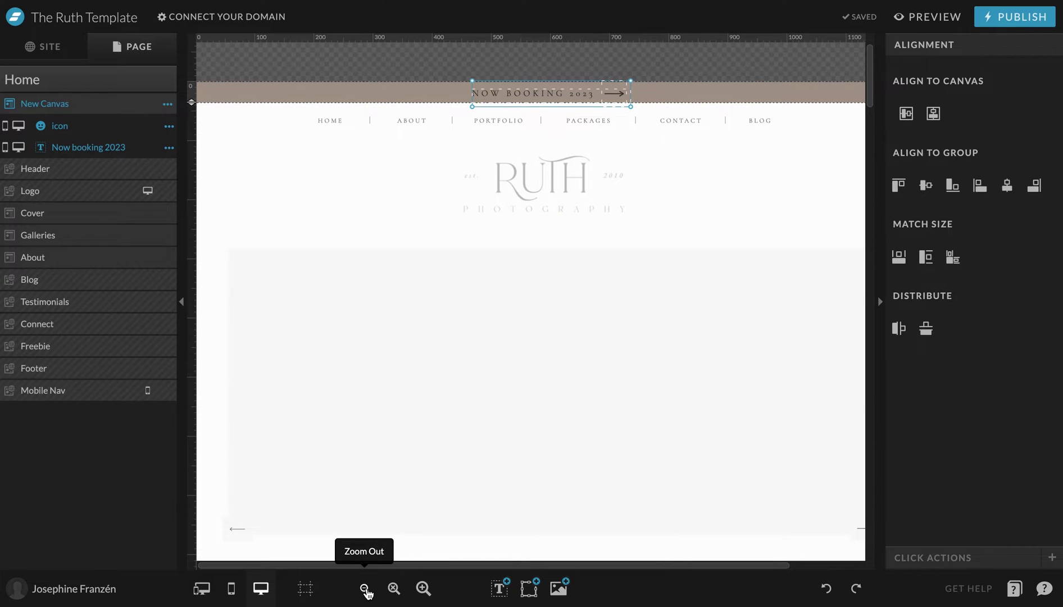
{"action": "left_click", "coordinate": [365, 589]}
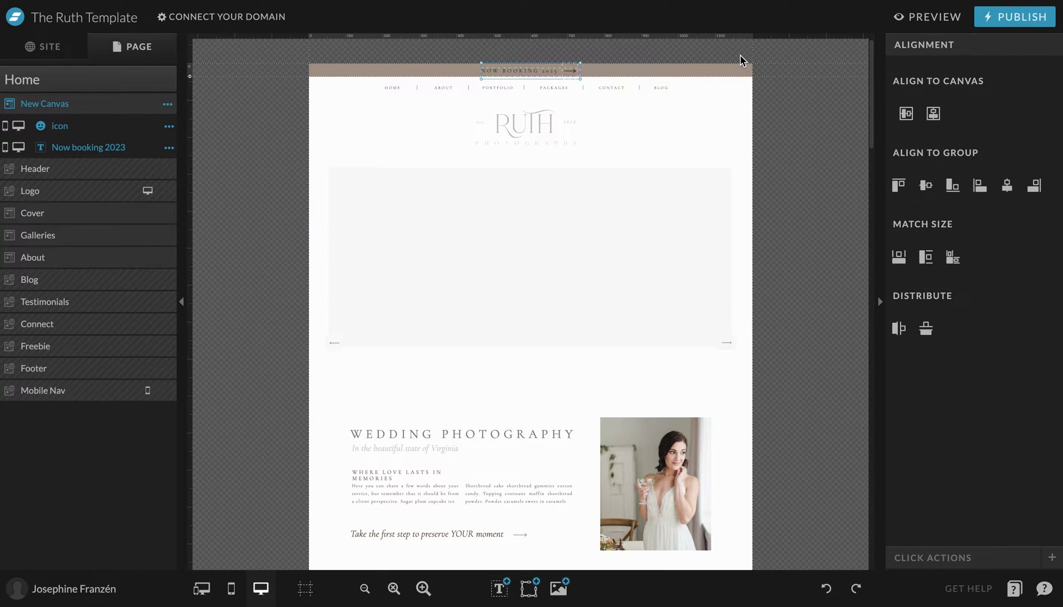
{"action": "left_click", "coordinate": [598, 72]}
Give the arrow icon a Page click action linking to the Contact page
{"action": "left_click", "coordinate": [570, 71]}
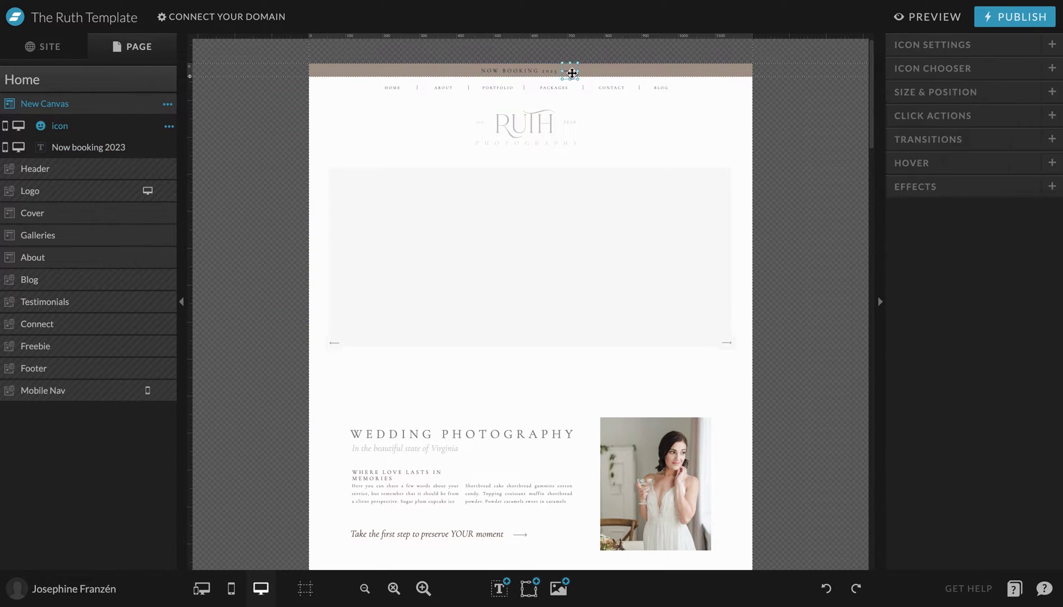
{"action": "left_click", "coordinate": [937, 487]}
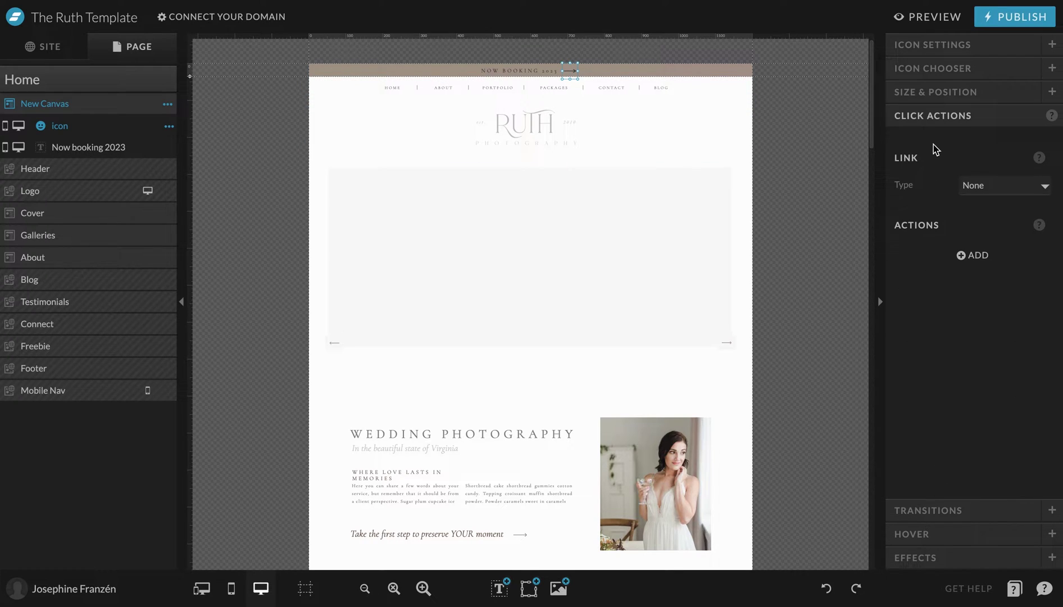
{"action": "left_click", "coordinate": [1003, 186]}
{"action": "left_click", "coordinate": [995, 213]}
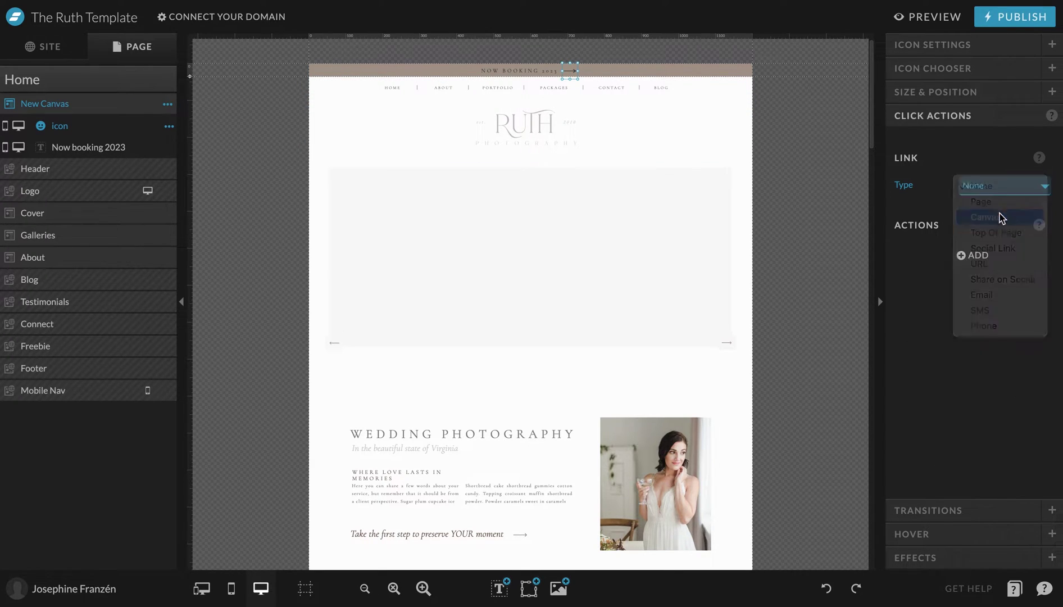
{"action": "left_click", "coordinate": [994, 188]}
{"action": "left_click", "coordinate": [990, 170]}
{"action": "left_click", "coordinate": [989, 213]}
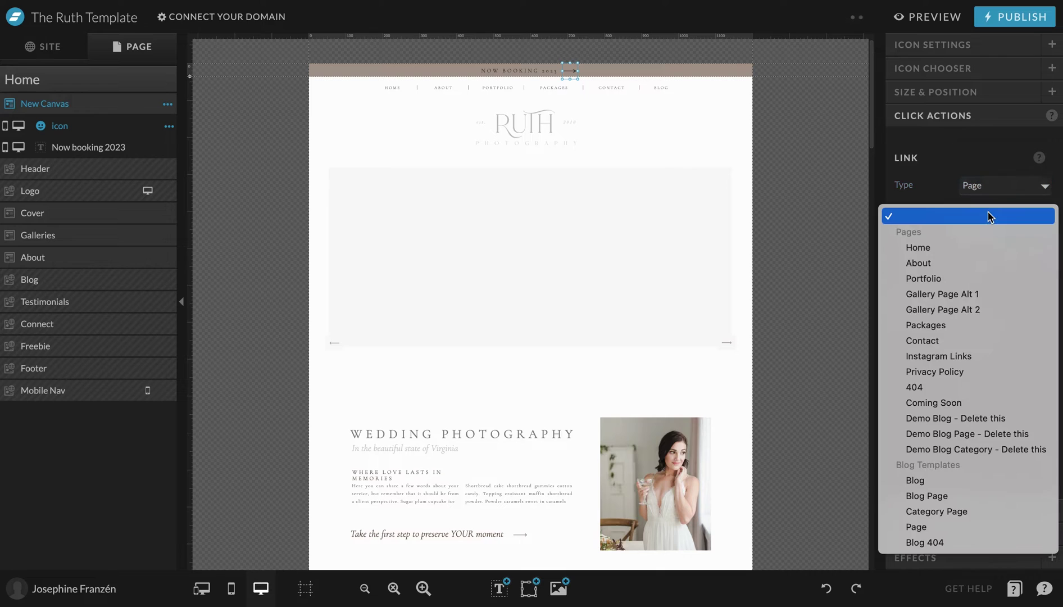
{"action": "left_click", "coordinate": [978, 340]}
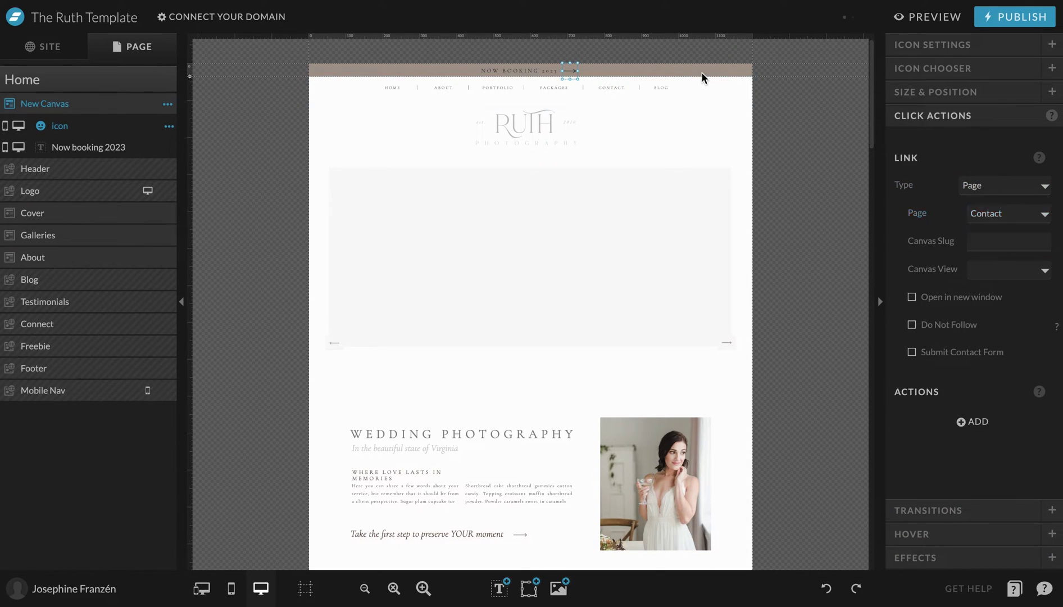
{"action": "left_click", "coordinate": [702, 73]}
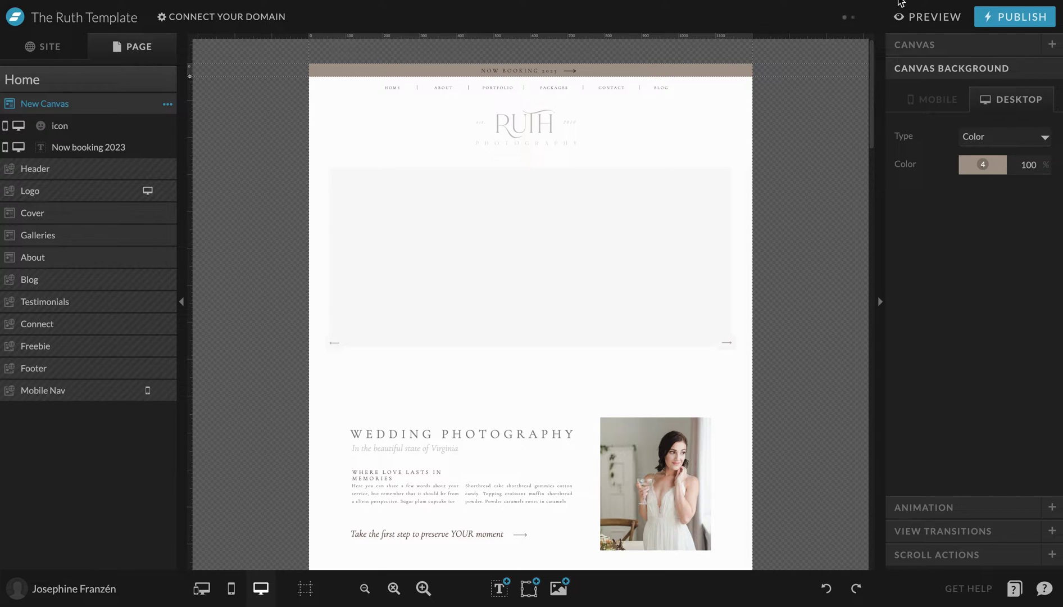
{"action": "left_click", "coordinate": [917, 17]}
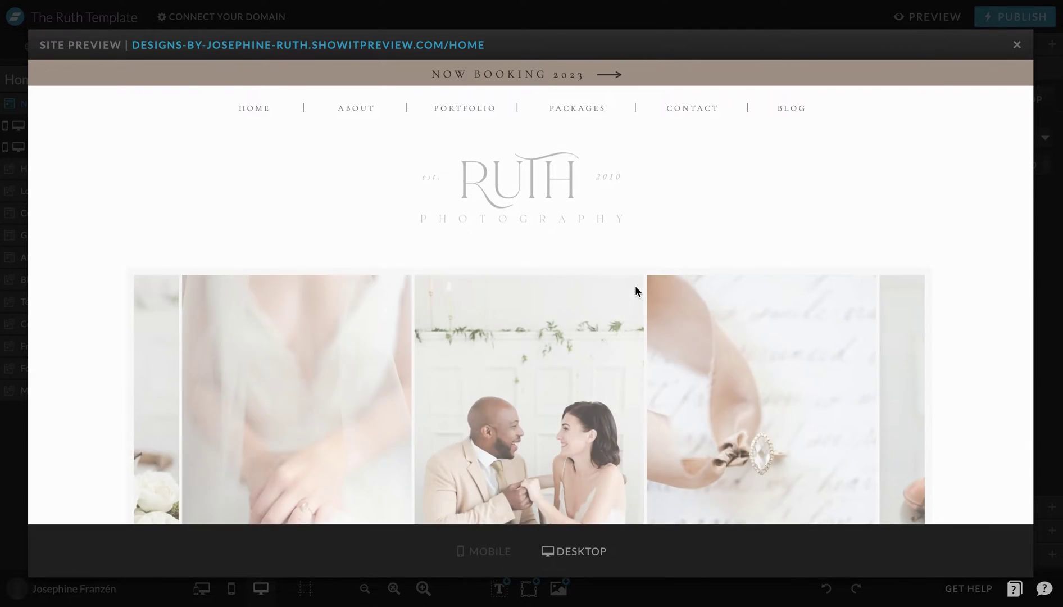
{"action": "scroll", "coordinate": [636, 290], "scroll_direction": "down", "scroll_amount": 3}
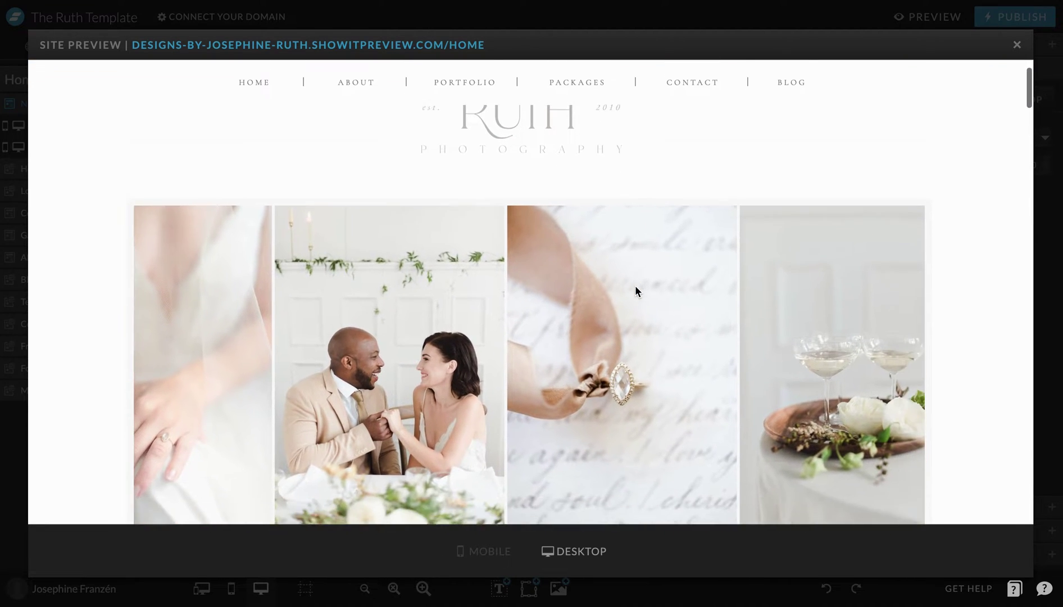
{"action": "scroll", "coordinate": [635, 291], "scroll_direction": "up", "scroll_amount": 3}
{"action": "scroll", "coordinate": [635, 287], "scroll_direction": "down", "scroll_amount": 1}
{"action": "scroll", "coordinate": [636, 287], "scroll_direction": "up", "scroll_amount": 2}
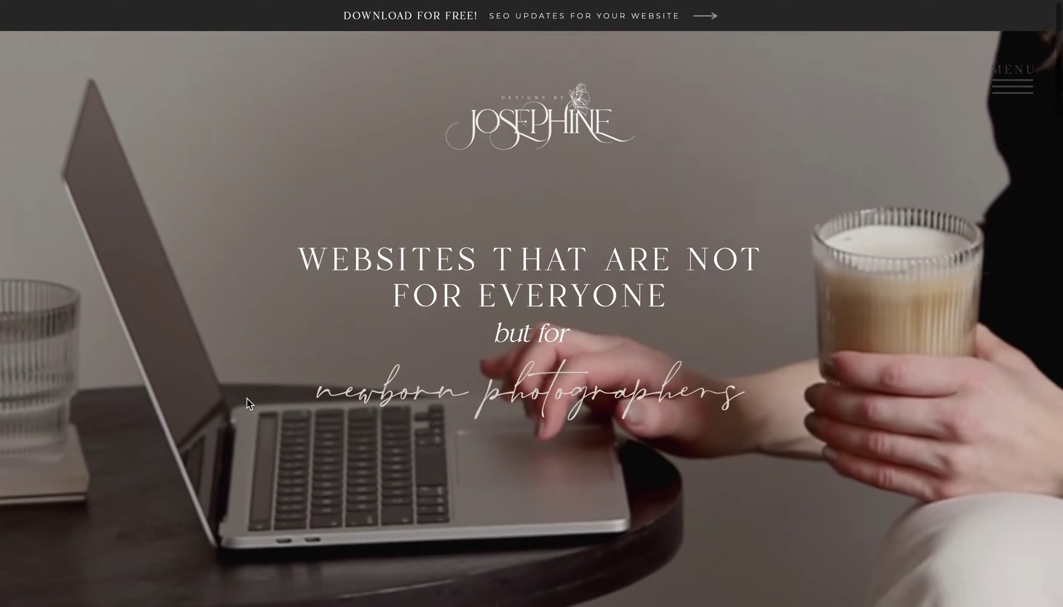
{"action": "scroll", "coordinate": [249, 404], "scroll_direction": "down", "scroll_amount": 4}
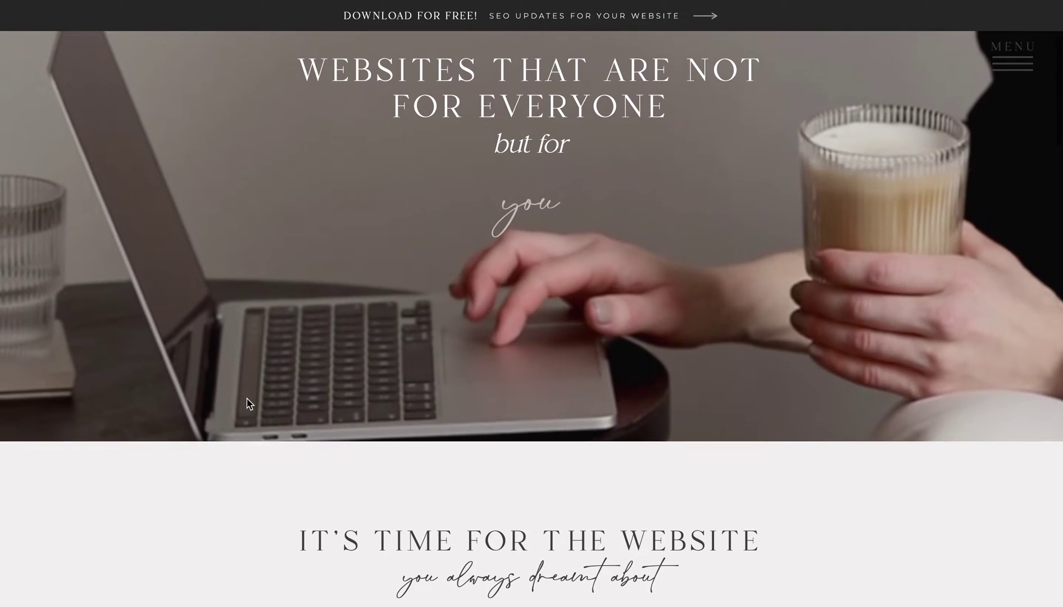
{"action": "scroll", "coordinate": [247, 398], "scroll_direction": "down", "scroll_amount": 2}
{"action": "scroll", "coordinate": [247, 398], "scroll_direction": "up", "scroll_amount": 5}
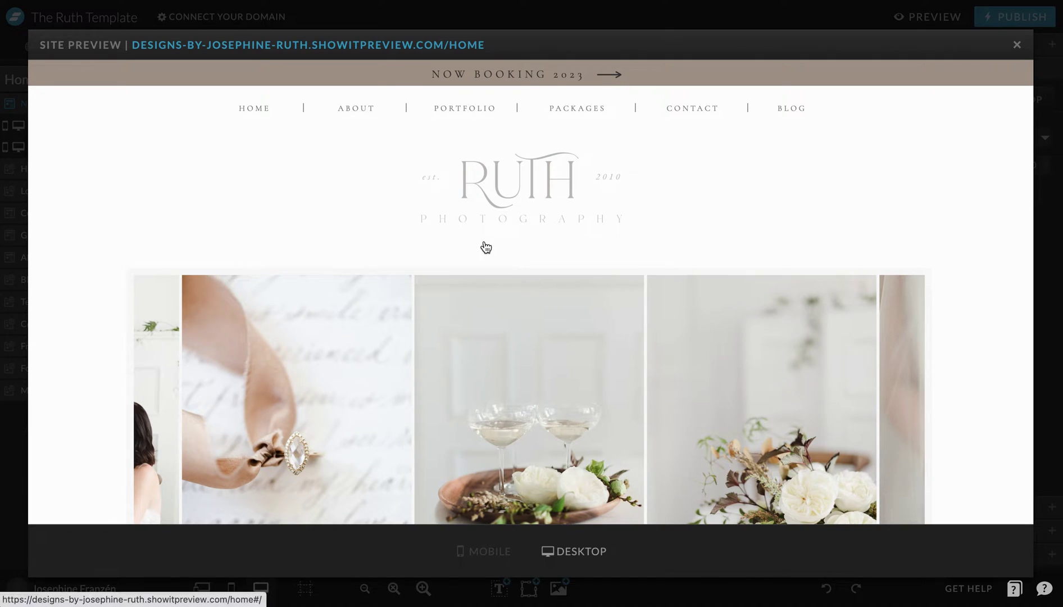
{"action": "scroll", "coordinate": [494, 264], "scroll_direction": "down", "scroll_amount": 5}
{"action": "scroll", "coordinate": [482, 294], "scroll_direction": "up", "scroll_amount": 5}
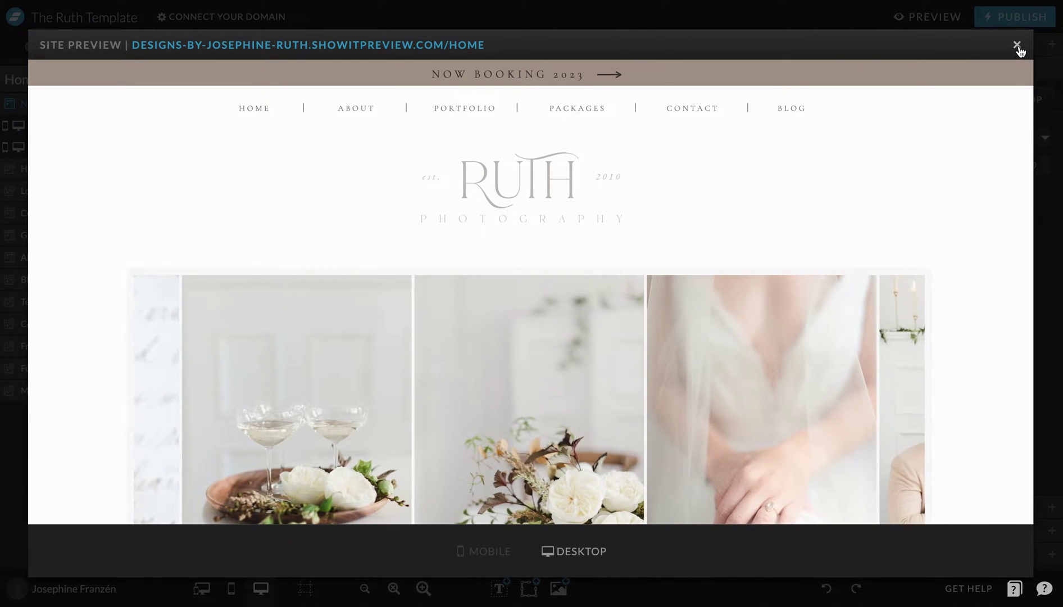
{"action": "left_click", "coordinate": [1018, 44]}
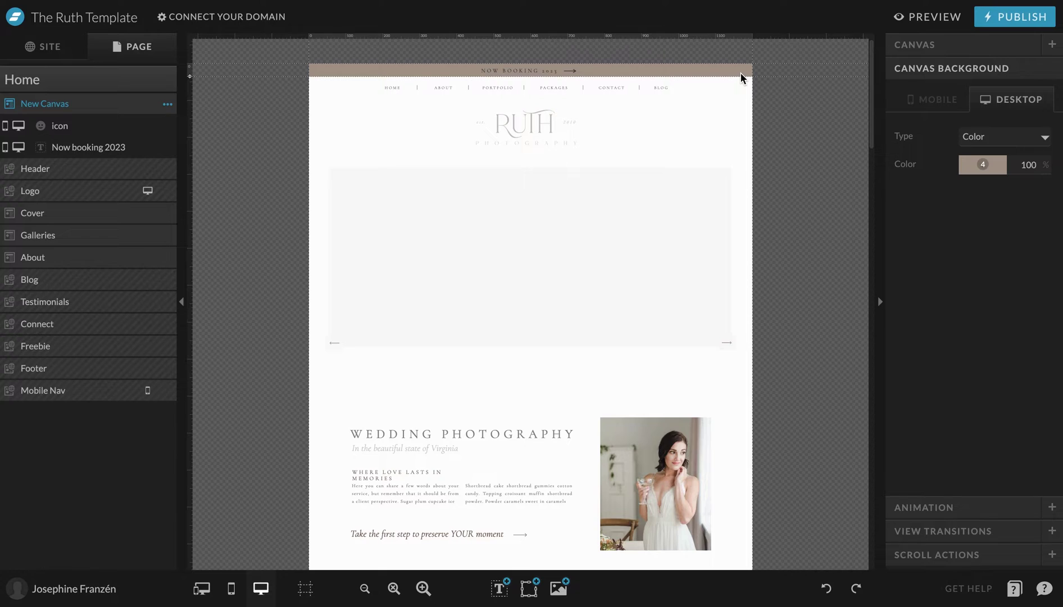
{"action": "left_click", "coordinate": [712, 74]}
Set the banner canvas's desktop Sticky option to Top on Scroll
{"action": "left_click", "coordinate": [711, 68]}
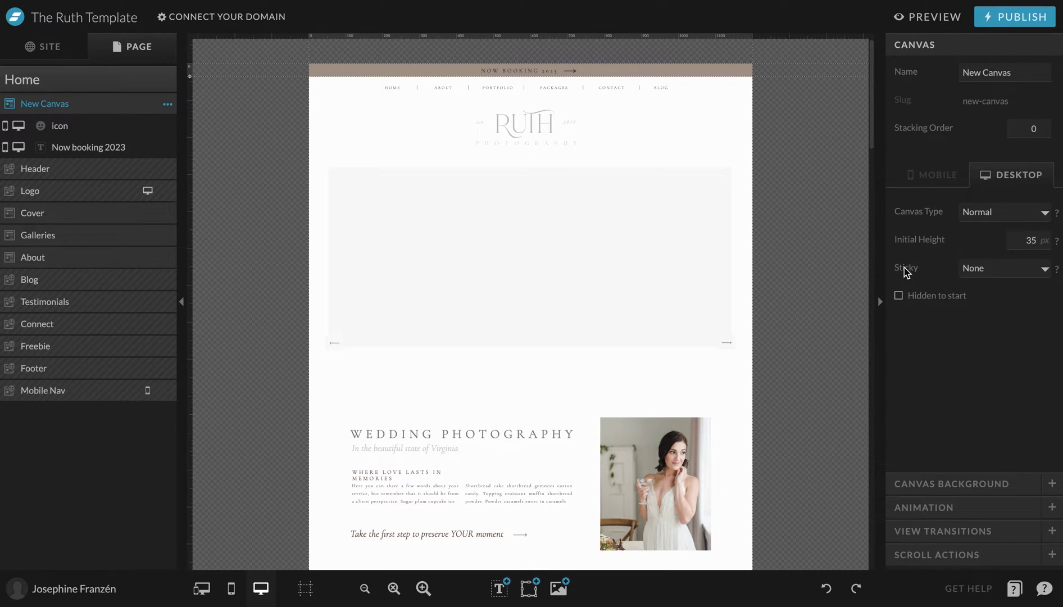
{"action": "left_click", "coordinate": [978, 272]}
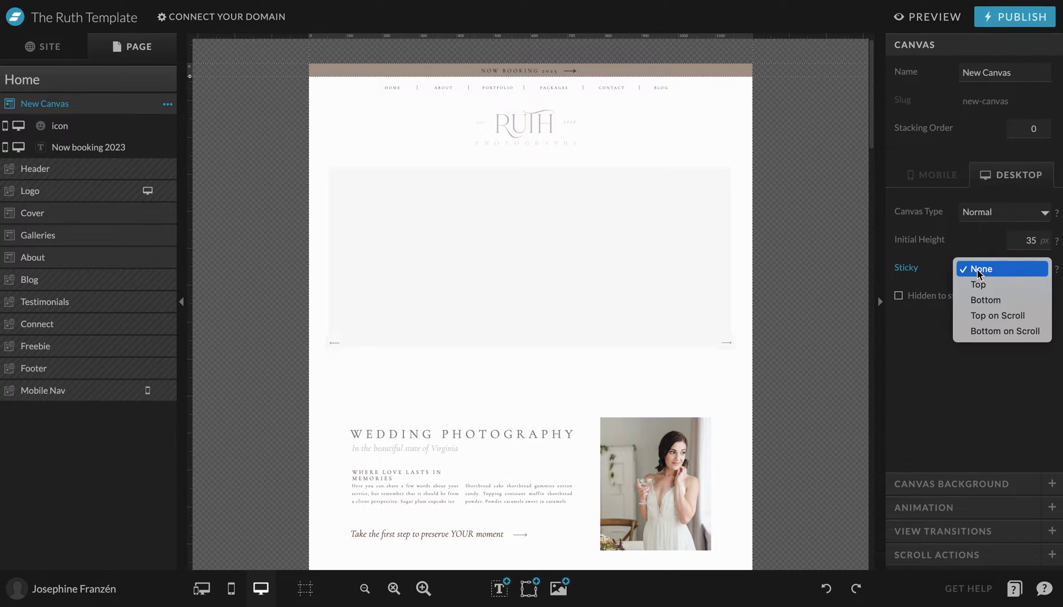
{"action": "left_click", "coordinate": [1014, 315]}
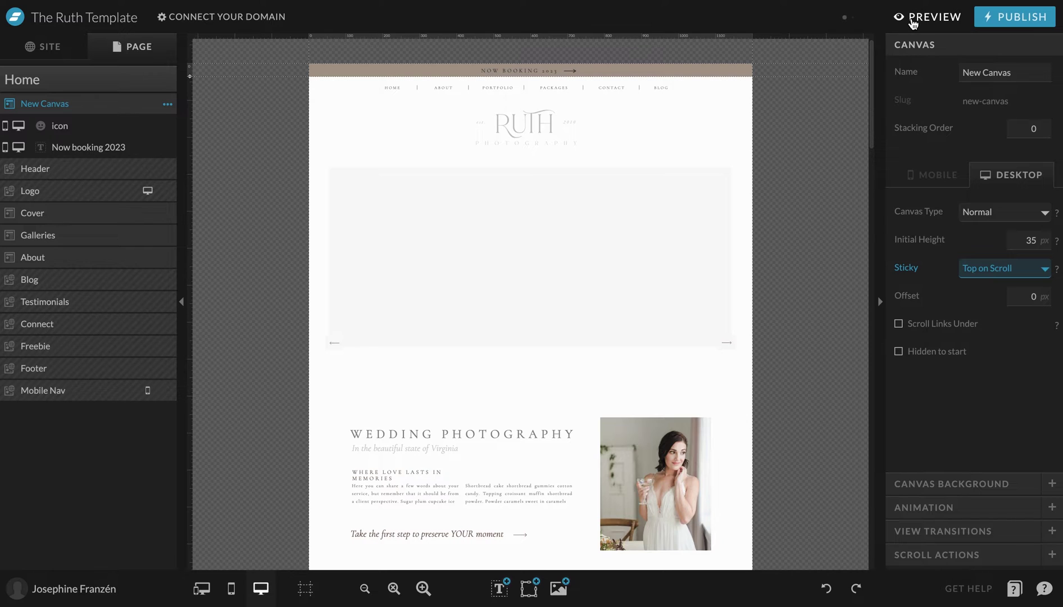
{"action": "left_click", "coordinate": [891, 18]}
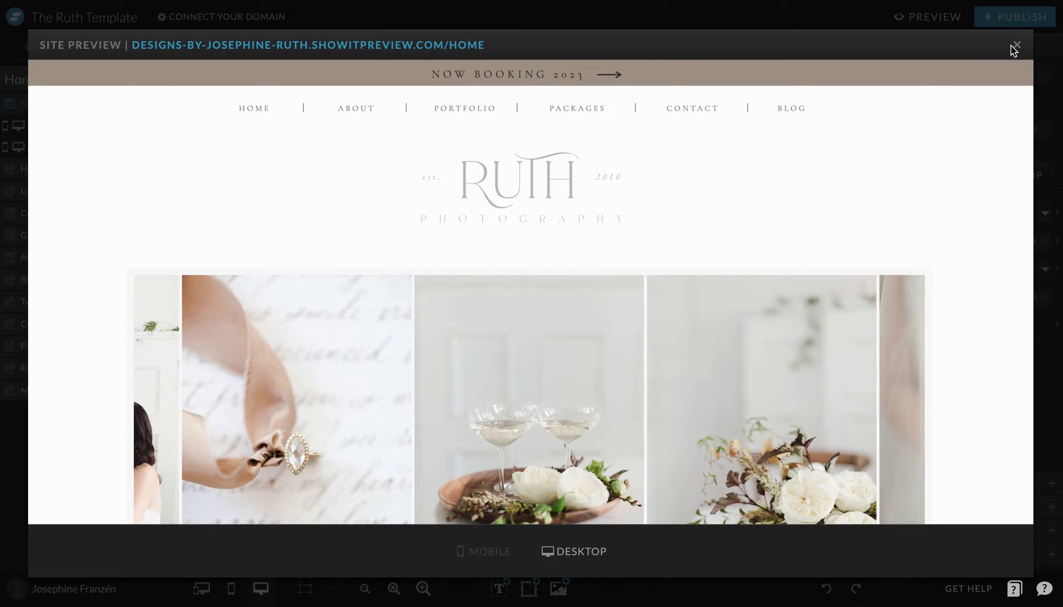
{"action": "left_click", "coordinate": [1015, 45]}
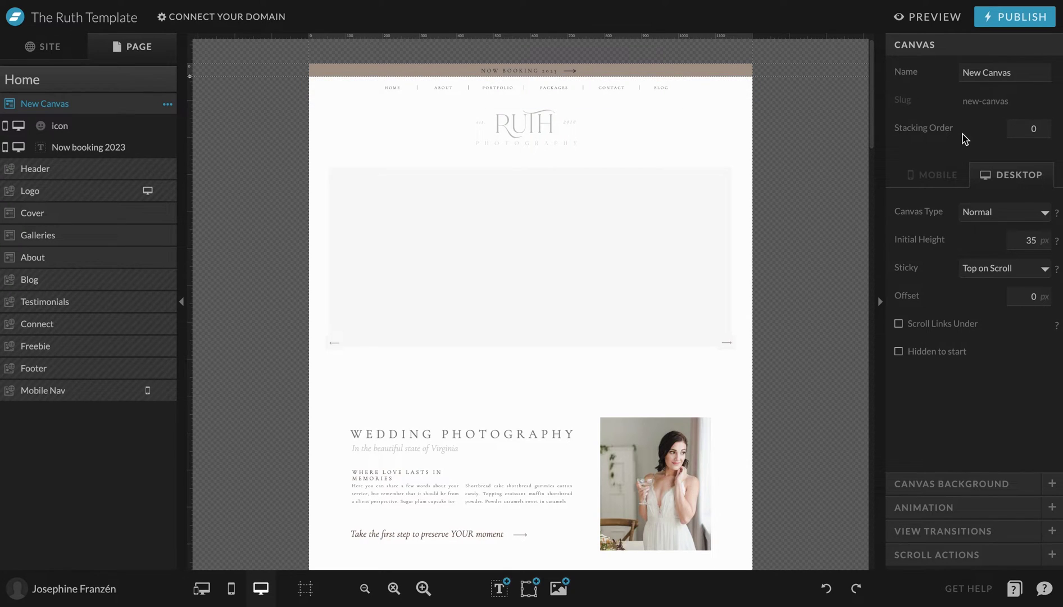
{"action": "mouse_move", "coordinate": [724, 85]}
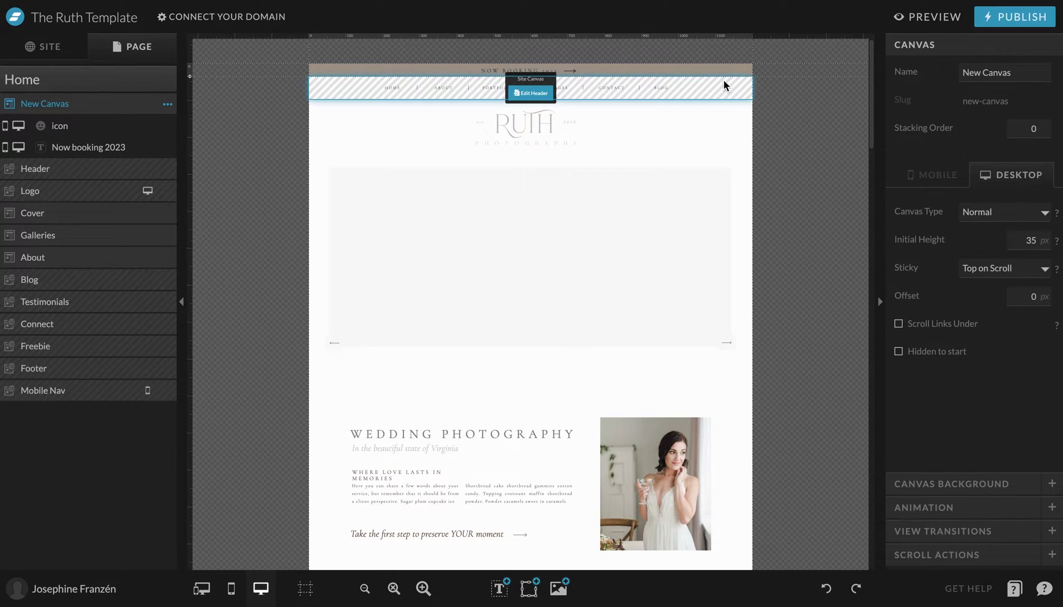
Set the Now Booking banner canvas's stacking order to 2
{"action": "left_click", "coordinate": [689, 86]}
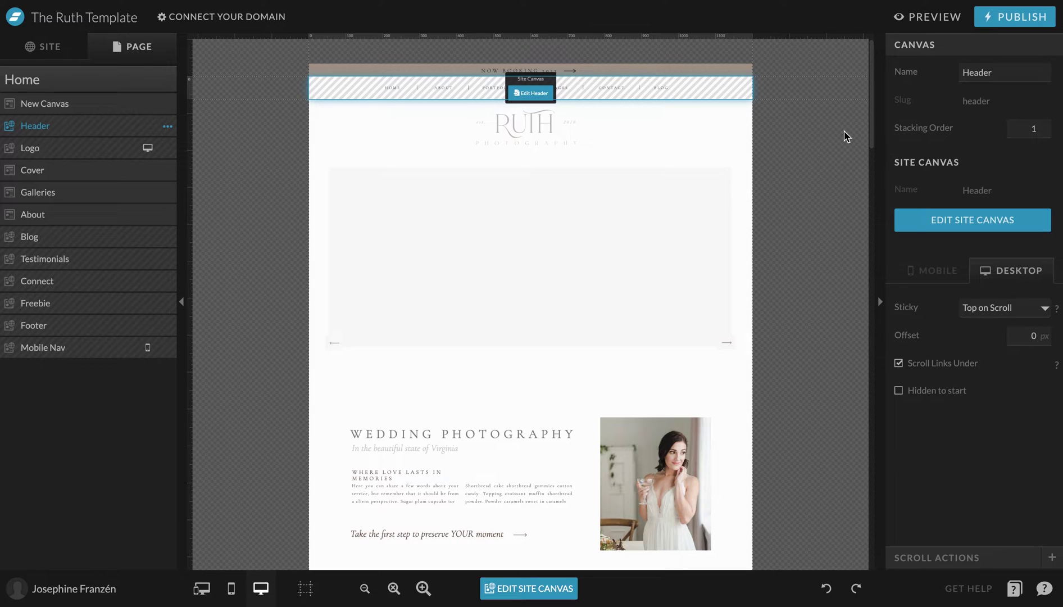
{"action": "left_click", "coordinate": [704, 72]}
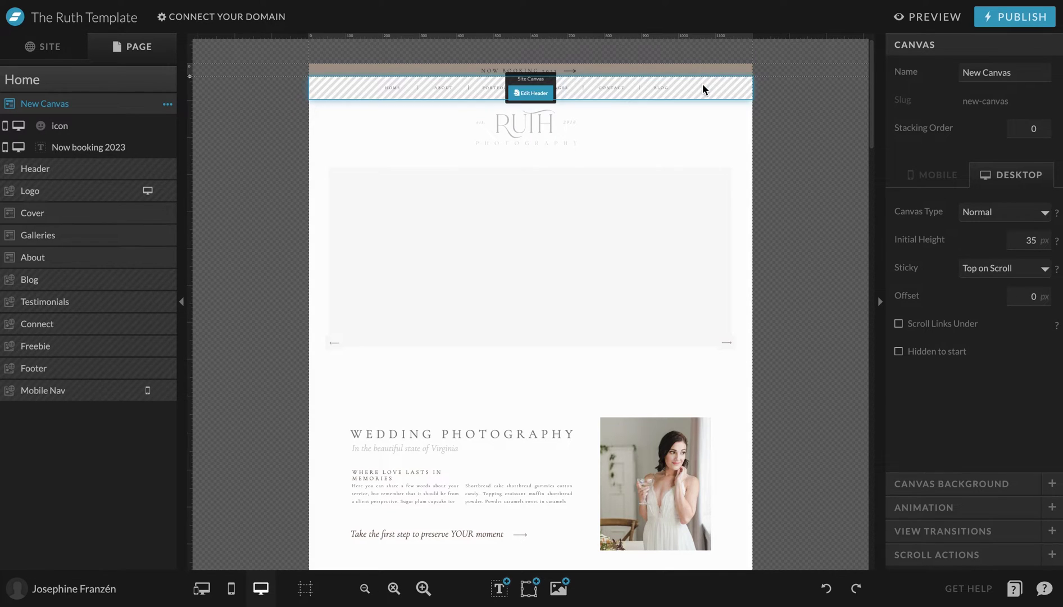
{"action": "left_click", "coordinate": [707, 85]}
{"action": "left_click", "coordinate": [706, 71]}
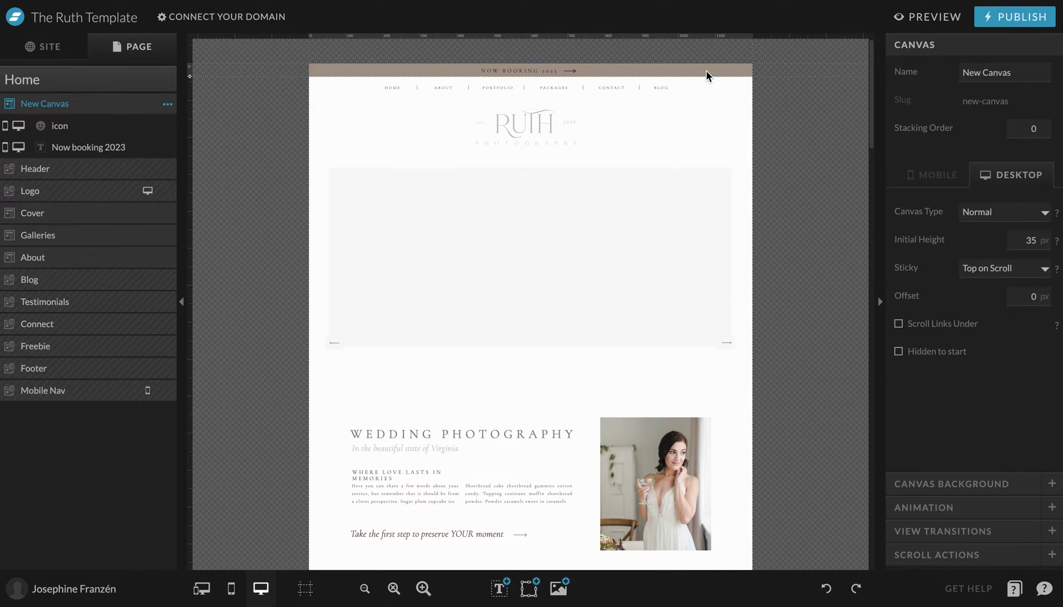
{"action": "left_click", "coordinate": [1033, 130]}
{"action": "type", "text": "2"}
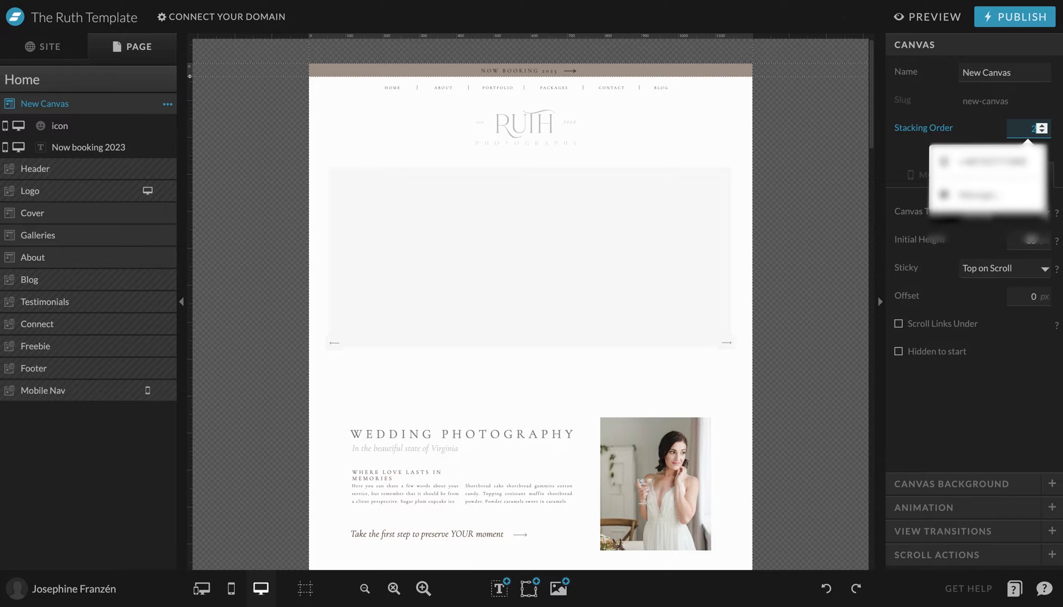
{"action": "left_click", "coordinate": [989, 128]}
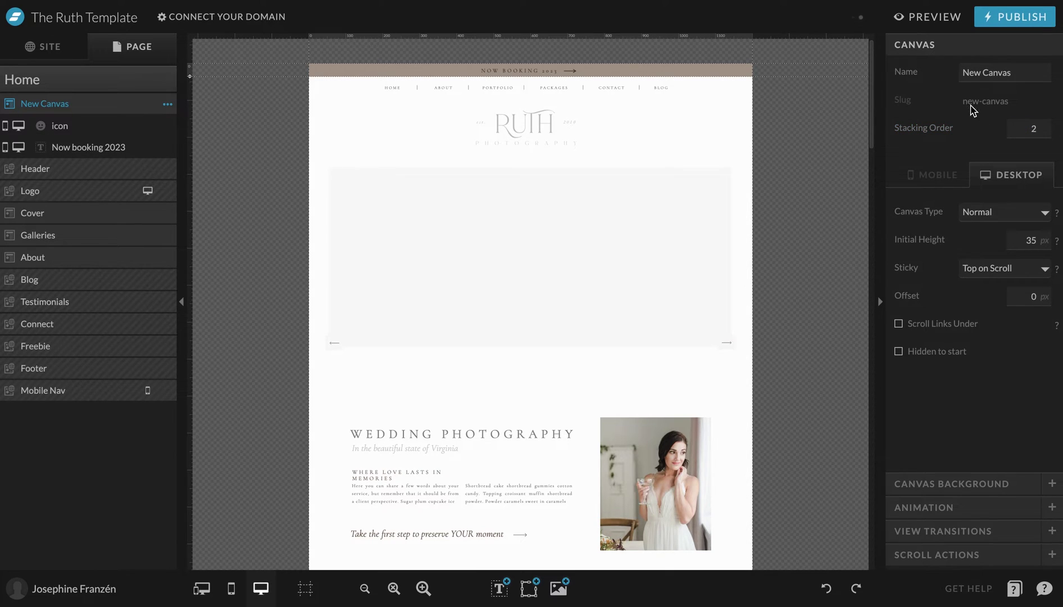
Preview the site with the new stacking order and scroll to check the banner
{"action": "left_click", "coordinate": [934, 19]}
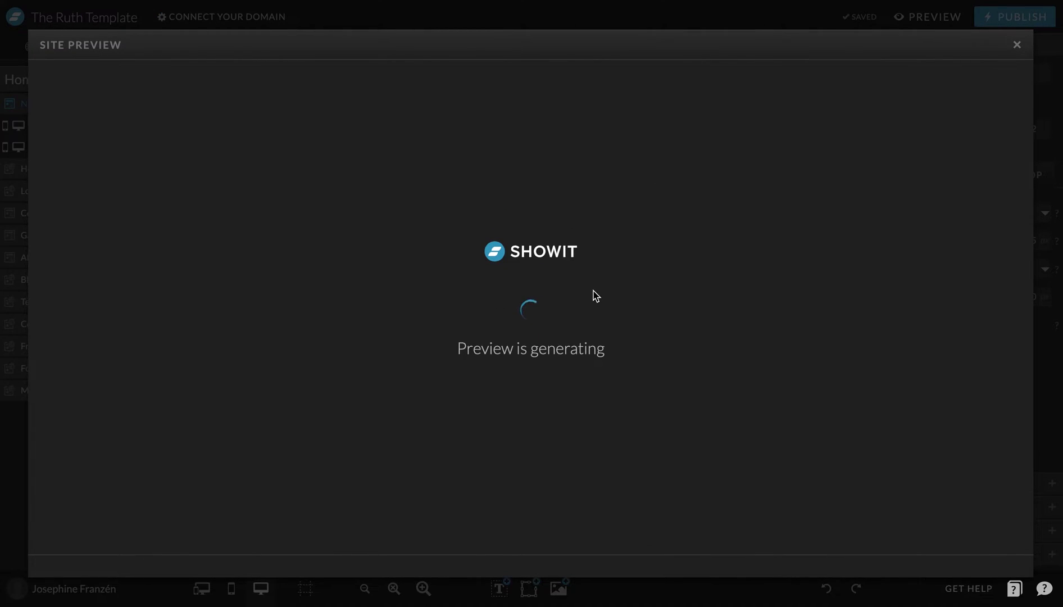
{"action": "scroll", "coordinate": [593, 290], "scroll_direction": "down", "scroll_amount": 2}
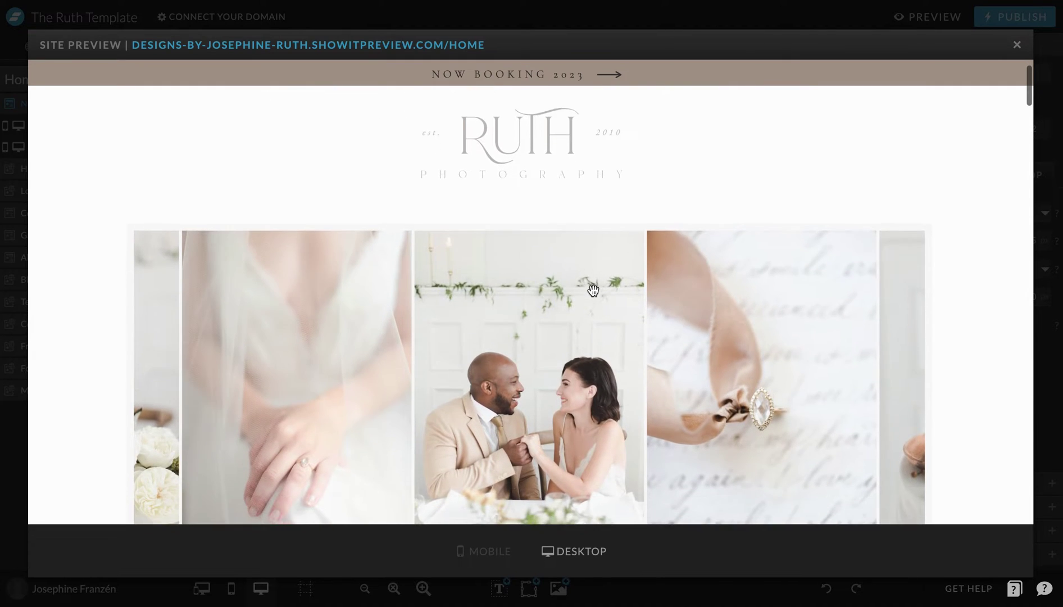
{"action": "scroll", "coordinate": [593, 291], "scroll_direction": "up", "scroll_amount": 1}
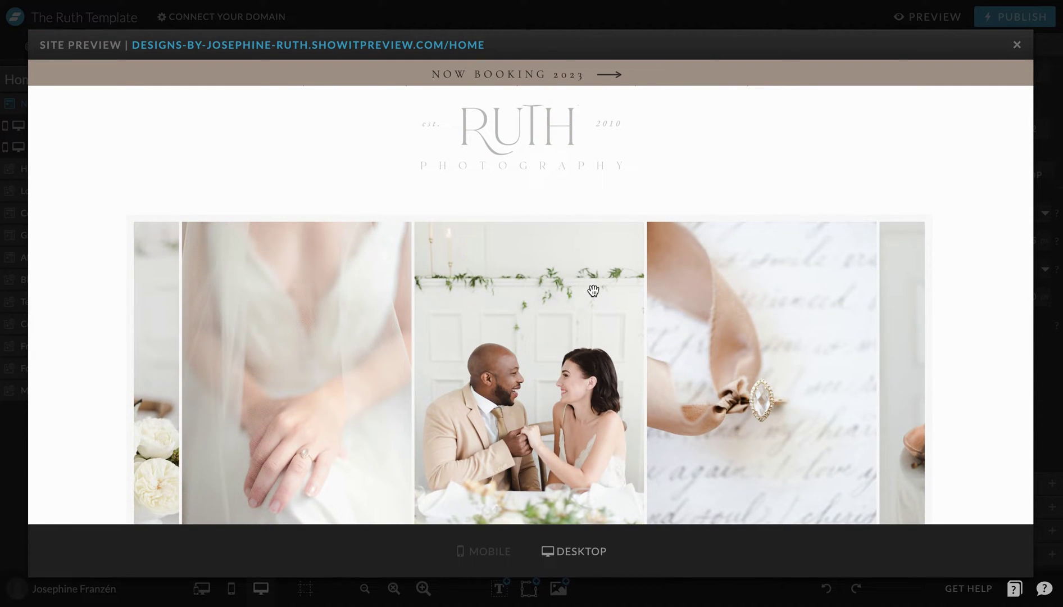
{"action": "left_click", "coordinate": [1017, 45]}
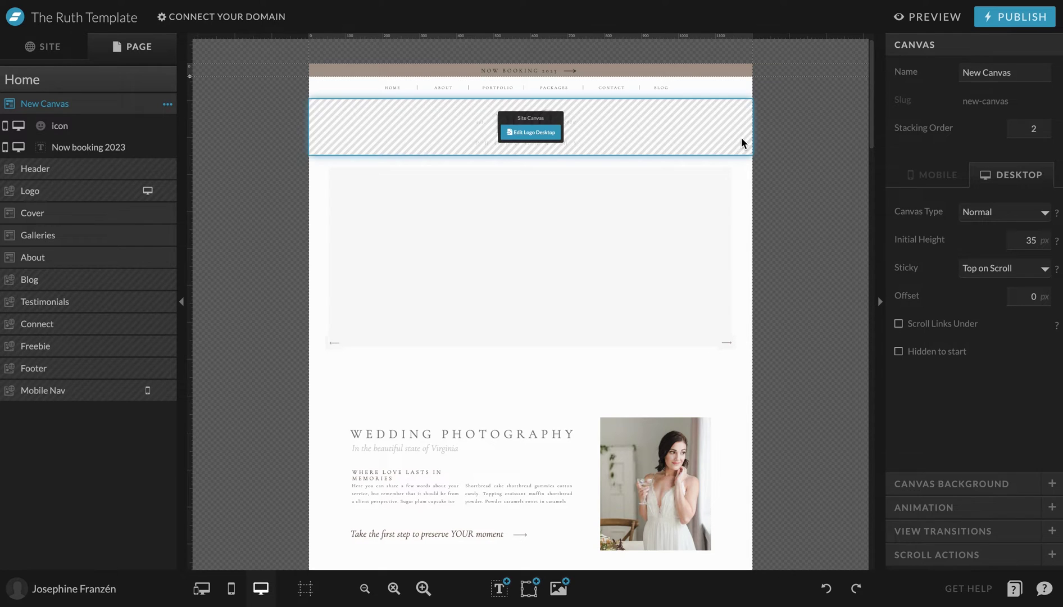
{"action": "scroll", "coordinate": [667, 260], "scroll_direction": "down", "scroll_amount": 2}
{"action": "scroll", "coordinate": [668, 260], "scroll_direction": "up", "scroll_amount": 2}
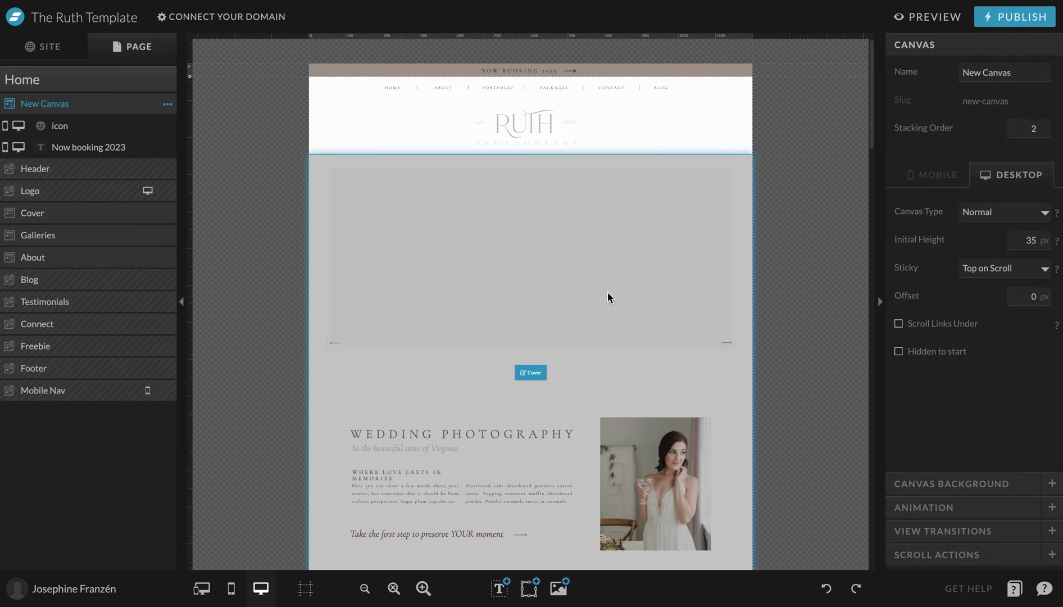
{"action": "scroll", "coordinate": [607, 292], "scroll_direction": "down", "scroll_amount": 2}
{"action": "scroll", "coordinate": [608, 293], "scroll_direction": "down", "scroll_amount": 3}
{"action": "scroll", "coordinate": [607, 292], "scroll_direction": "up", "scroll_amount": 5}
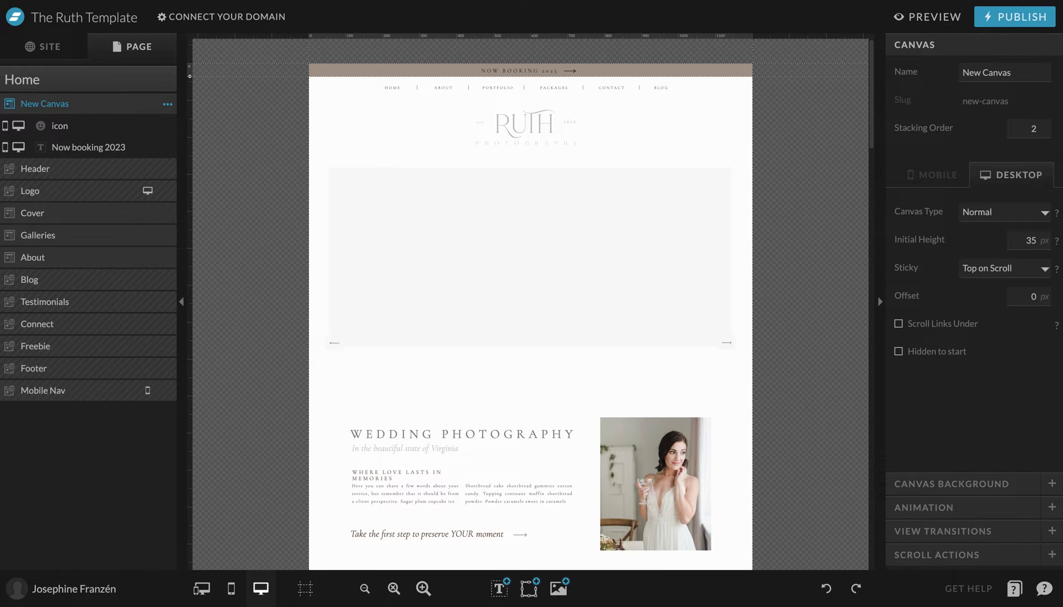
Preview again, confirming the banner stays pinned above the navigation while scrolling
{"action": "left_click", "coordinate": [930, 17]}
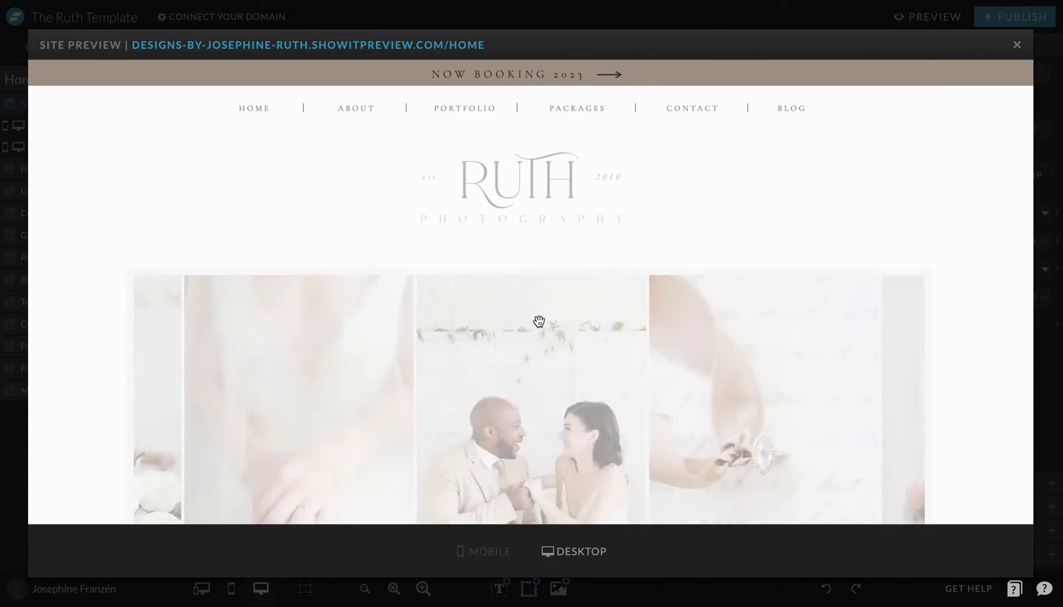
{"action": "scroll", "coordinate": [539, 321], "scroll_direction": "down", "scroll_amount": 10}
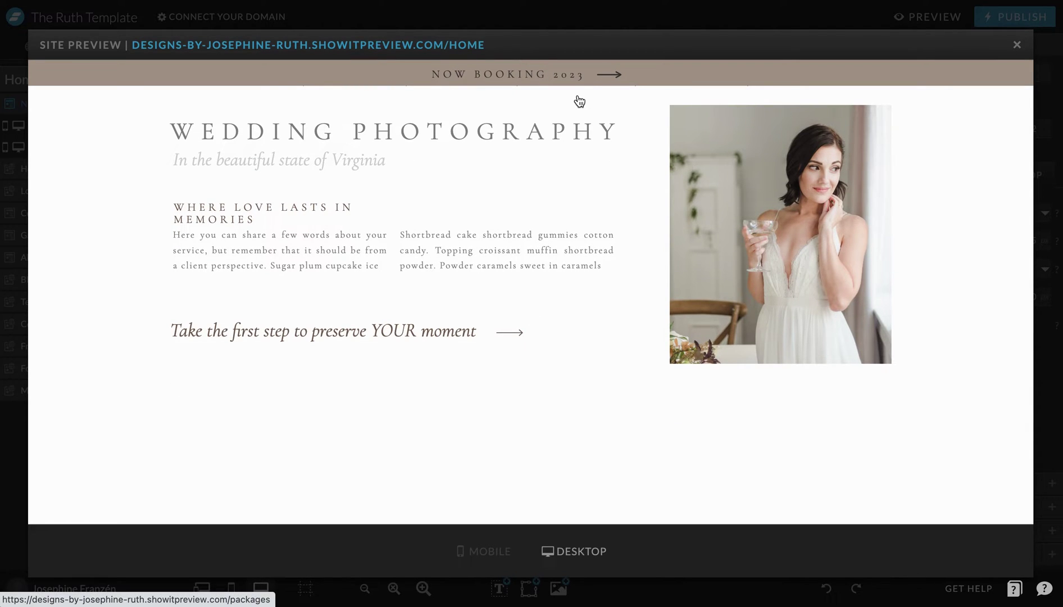
{"action": "scroll", "coordinate": [579, 101], "scroll_direction": "down", "scroll_amount": 2}
{"action": "scroll", "coordinate": [580, 102], "scroll_direction": "down", "scroll_amount": 3}
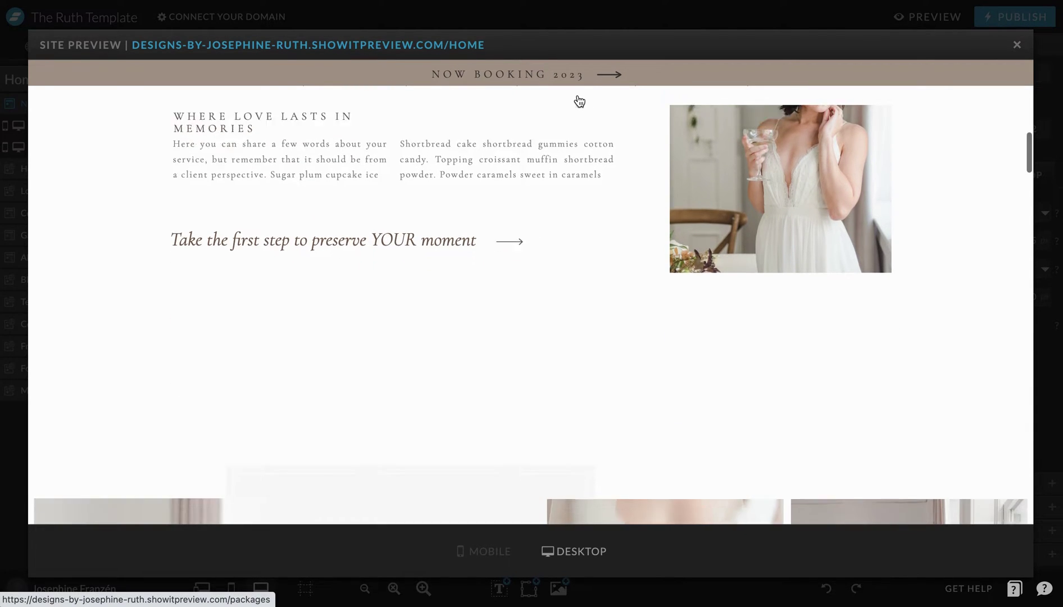
{"action": "scroll", "coordinate": [580, 102], "scroll_direction": "up", "scroll_amount": 15}
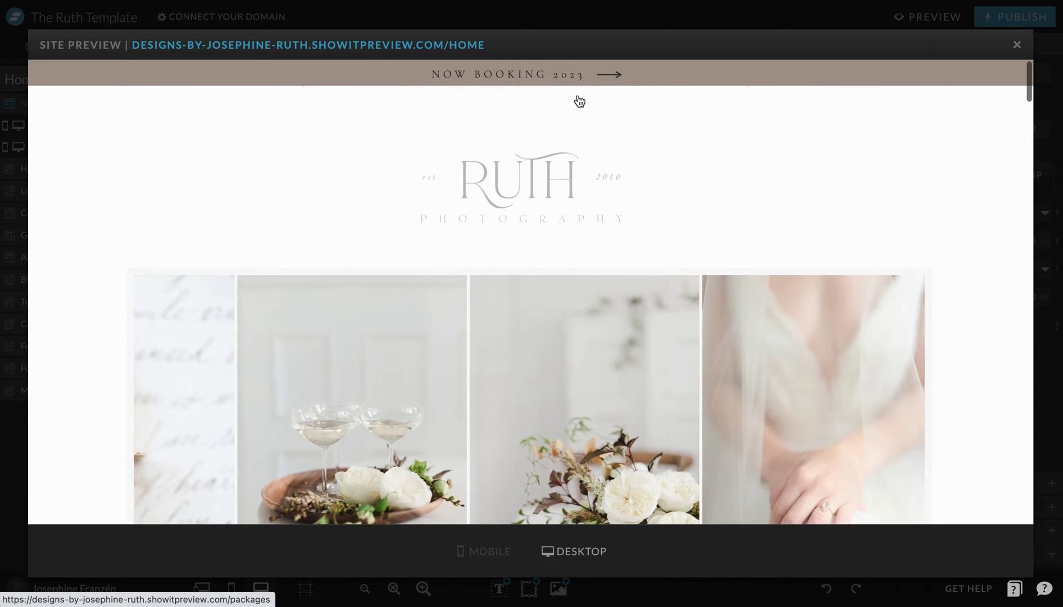
{"action": "left_click", "coordinate": [1018, 48]}
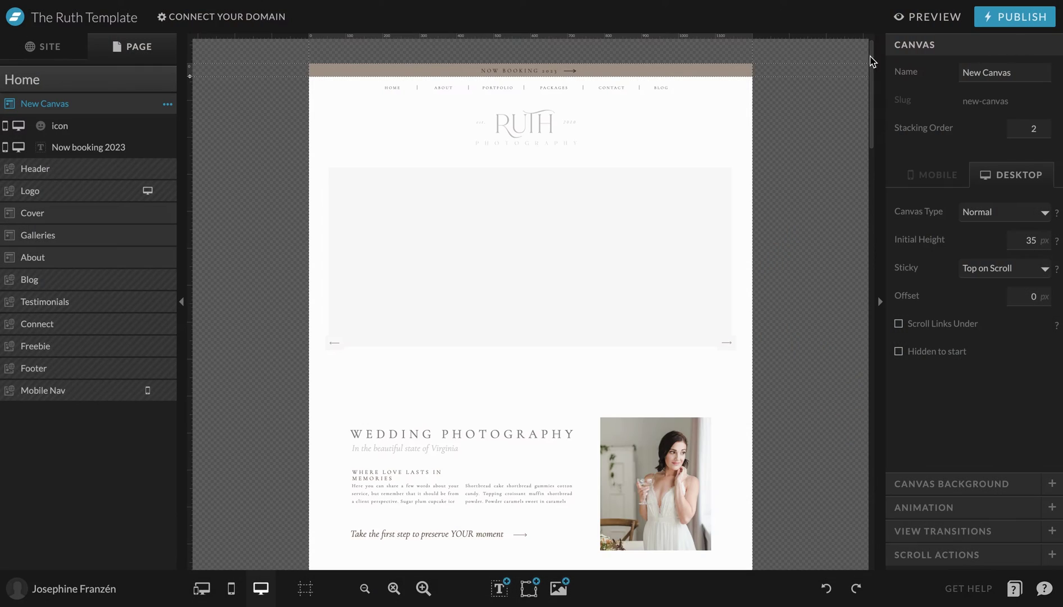
Add an icon to the banner canvas and change it to a thin X
{"action": "left_click", "coordinate": [689, 74]}
{"action": "left_click", "coordinate": [689, 75]}
{"action": "left_click", "coordinate": [529, 587]}
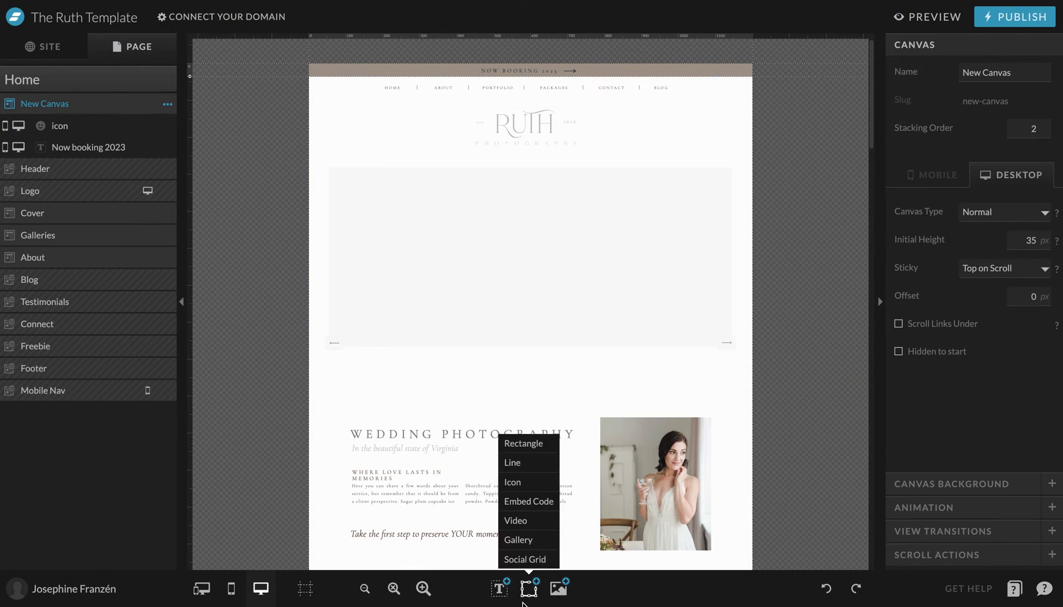
{"action": "left_click", "coordinate": [512, 483]}
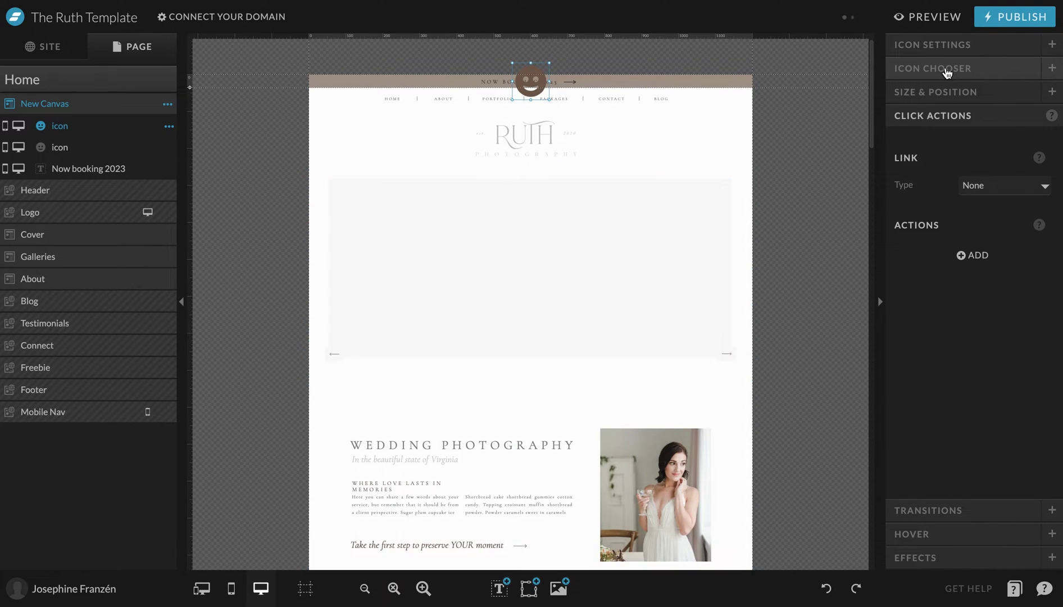
{"action": "left_click", "coordinate": [947, 69]}
{"action": "scroll", "coordinate": [987, 337], "scroll_direction": "down", "scroll_amount": 10}
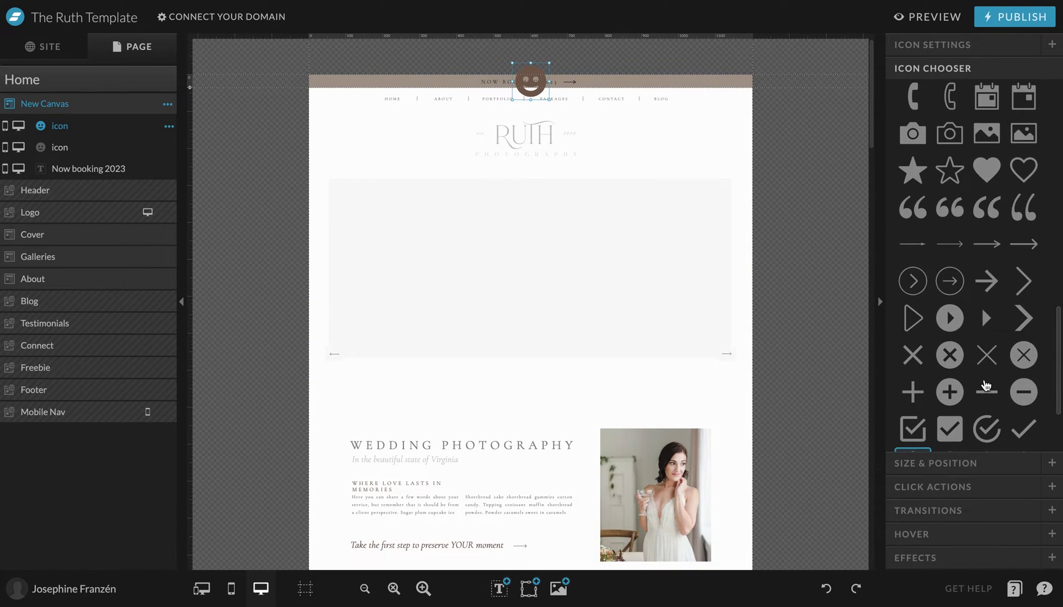
{"action": "left_click", "coordinate": [987, 355]}
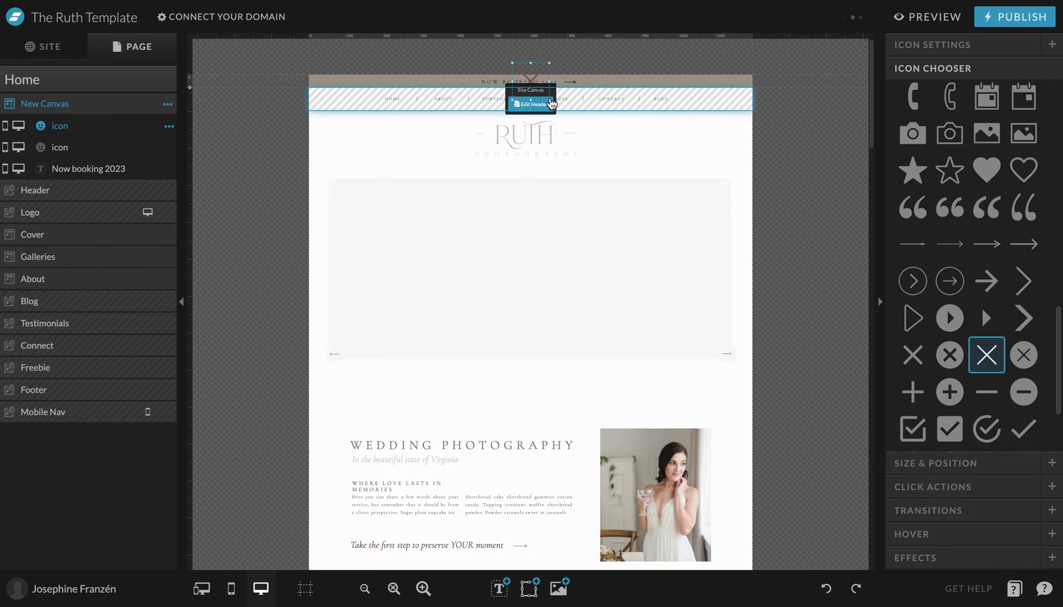
Shrink the X to 50 × 30 px, move it to the right end, and colour it swatch 7 white
{"action": "left_click", "coordinate": [550, 96]}
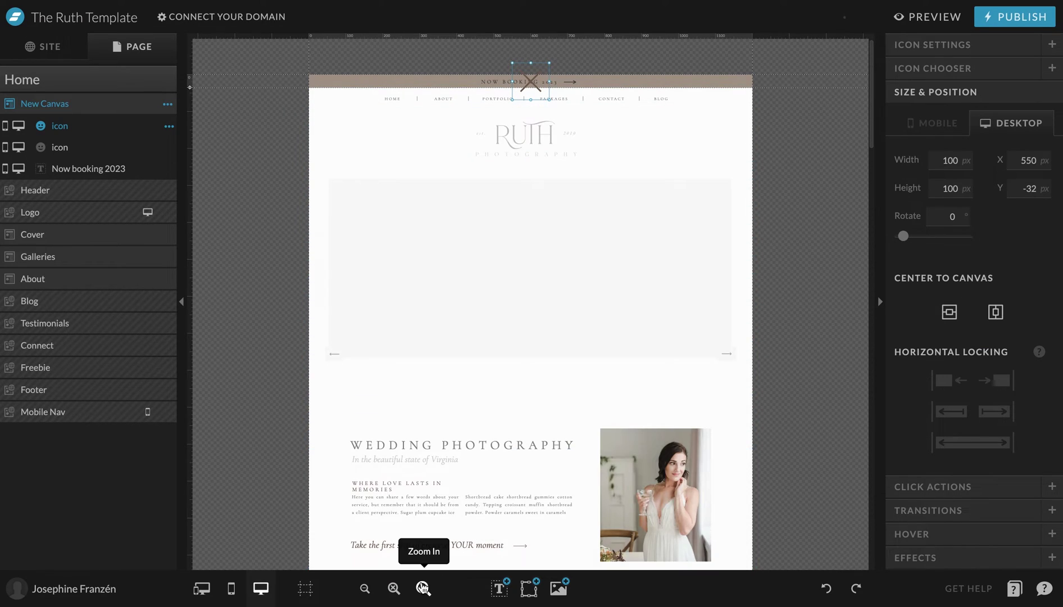
{"action": "left_click", "coordinate": [422, 588]}
{"action": "left_click_drag", "start_coordinate": [630, 153], "coordinate": [804, 124]}
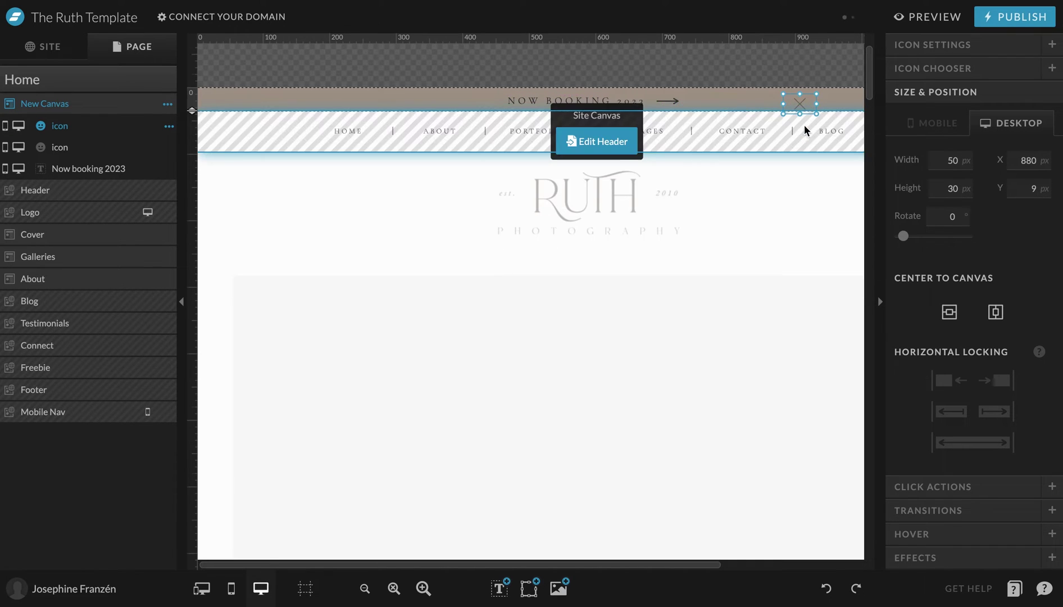
{"action": "scroll", "coordinate": [757, 122], "scroll_direction": "right", "scroll_amount": 3}
{"action": "left_click_drag", "start_coordinate": [650, 103], "coordinate": [762, 100]}
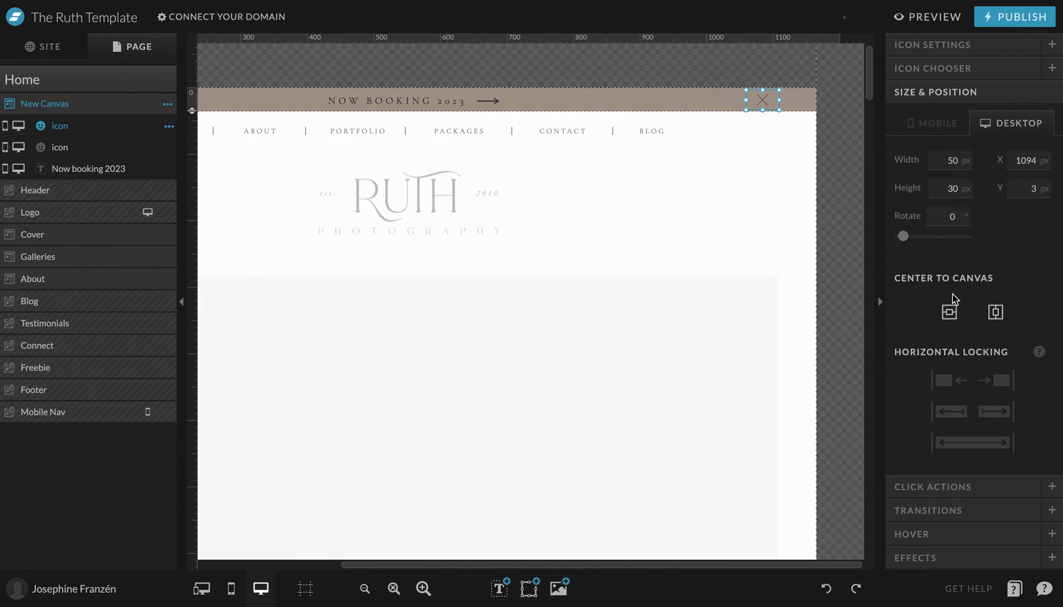
{"action": "left_click", "coordinate": [941, 47]}
{"action": "left_click", "coordinate": [978, 238]}
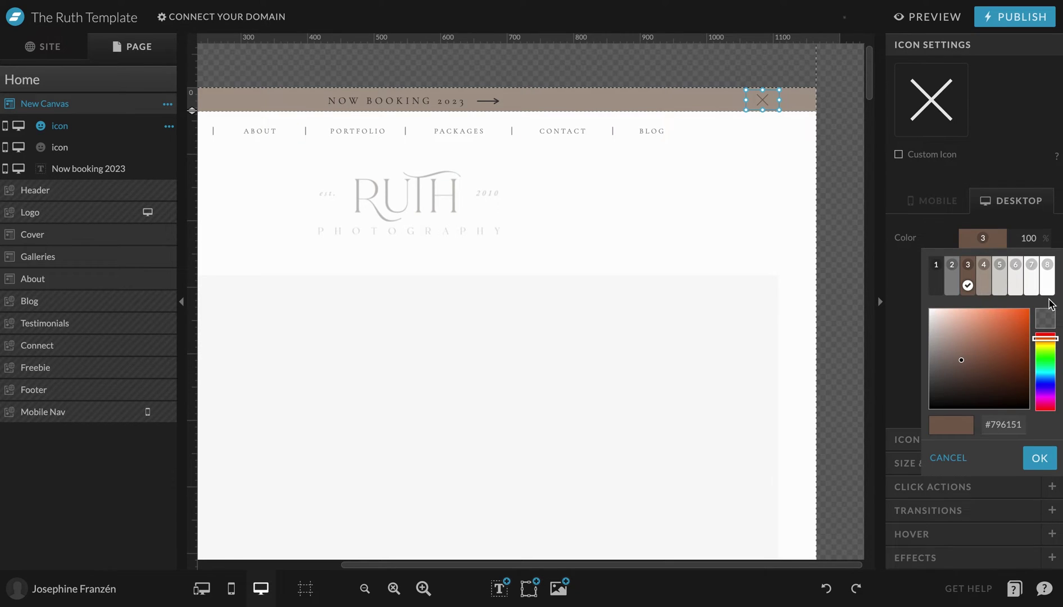
{"action": "left_click", "coordinate": [1033, 282]}
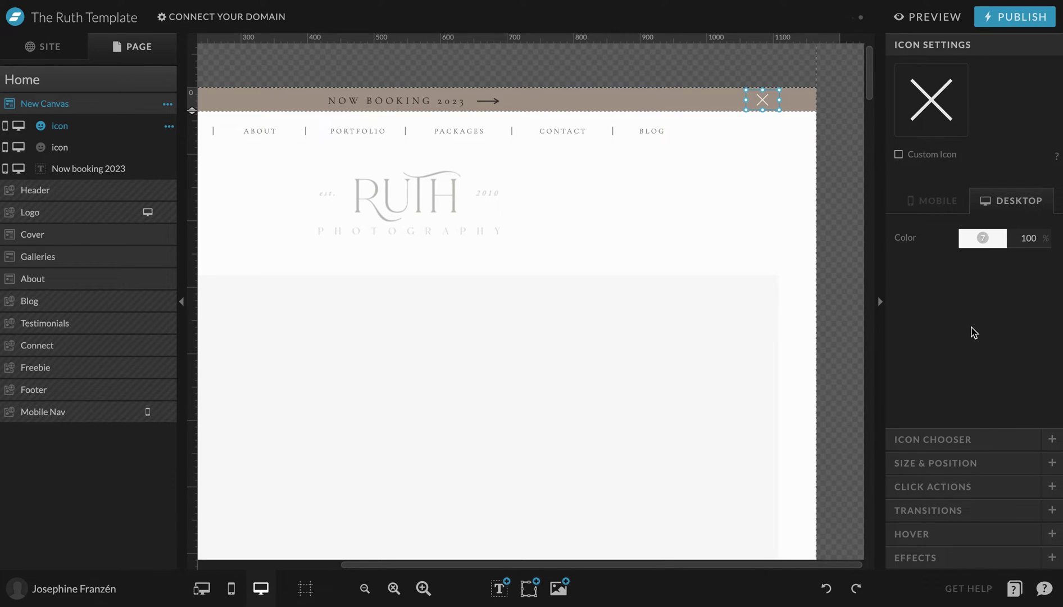
Lock the X icon to the right and move it to X 1131, verifying in preview
{"action": "left_click", "coordinate": [954, 468]}
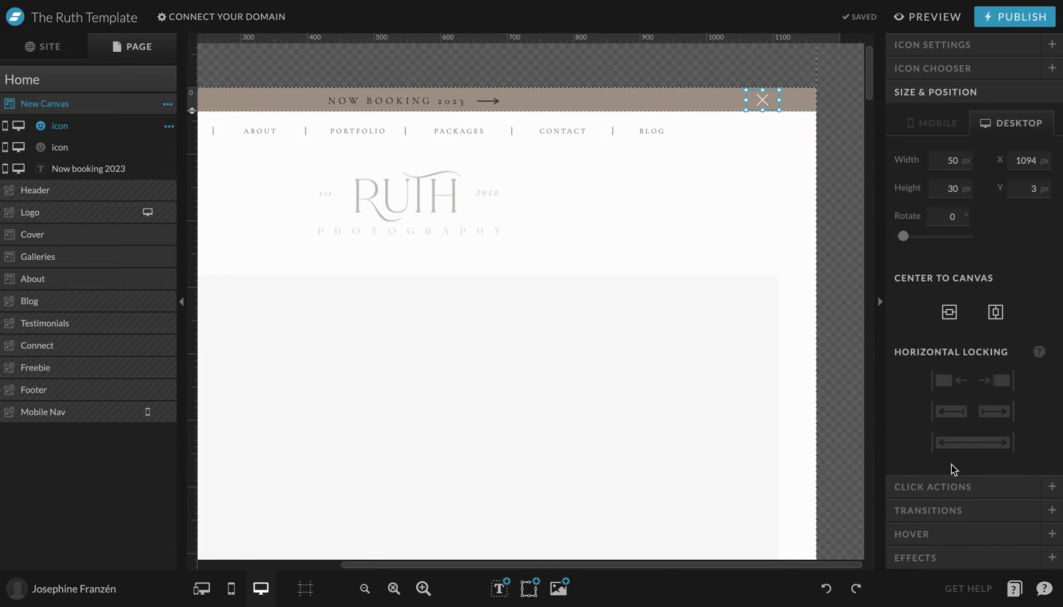
{"action": "left_click", "coordinate": [1002, 382]}
{"action": "left_click", "coordinate": [923, 17]}
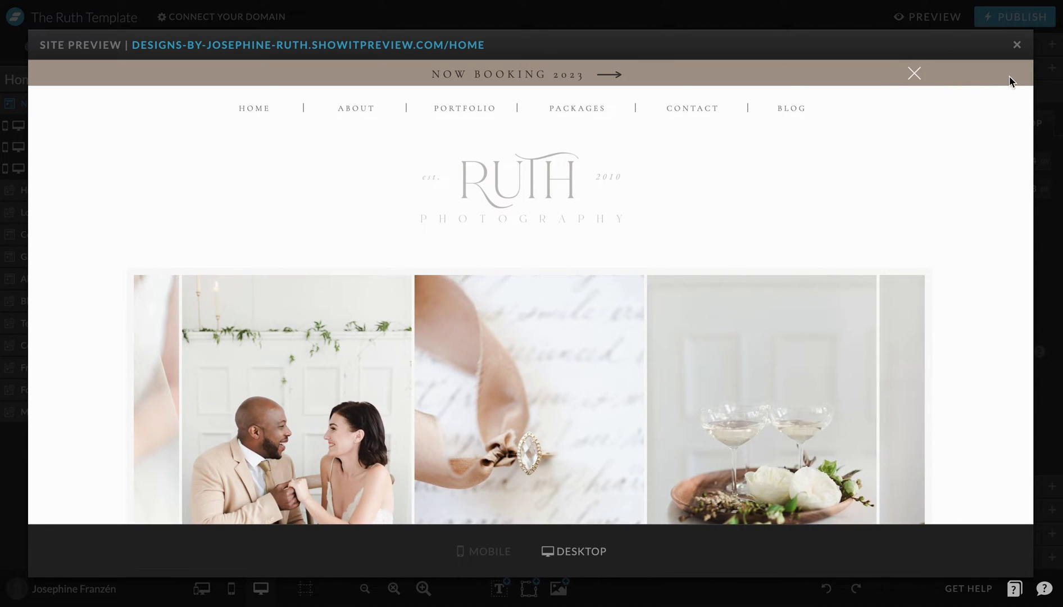
{"action": "left_click", "coordinate": [1017, 46]}
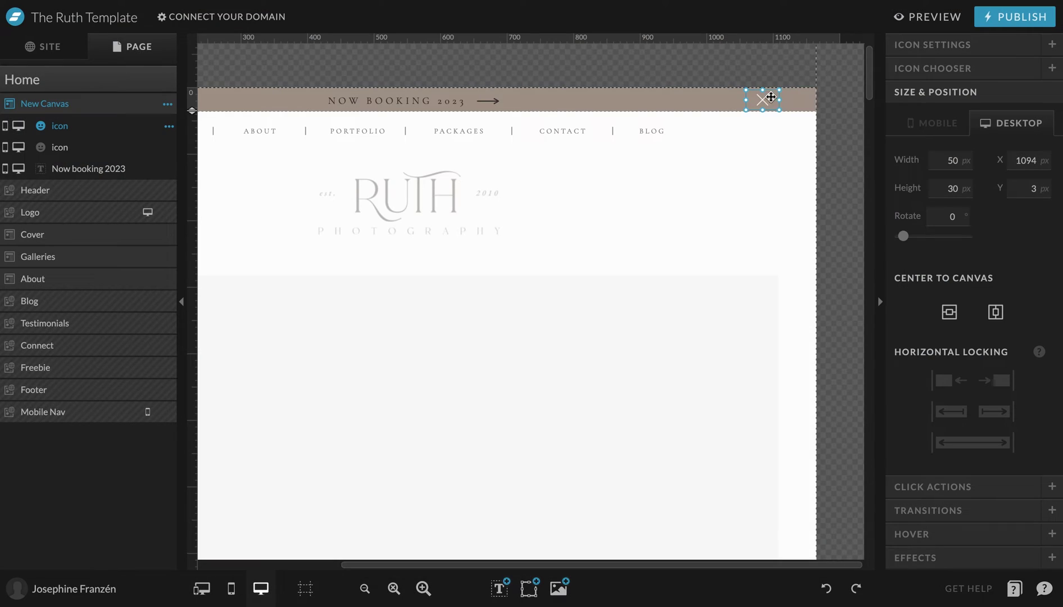
{"action": "left_click_drag", "start_coordinate": [759, 102], "coordinate": [786, 105]}
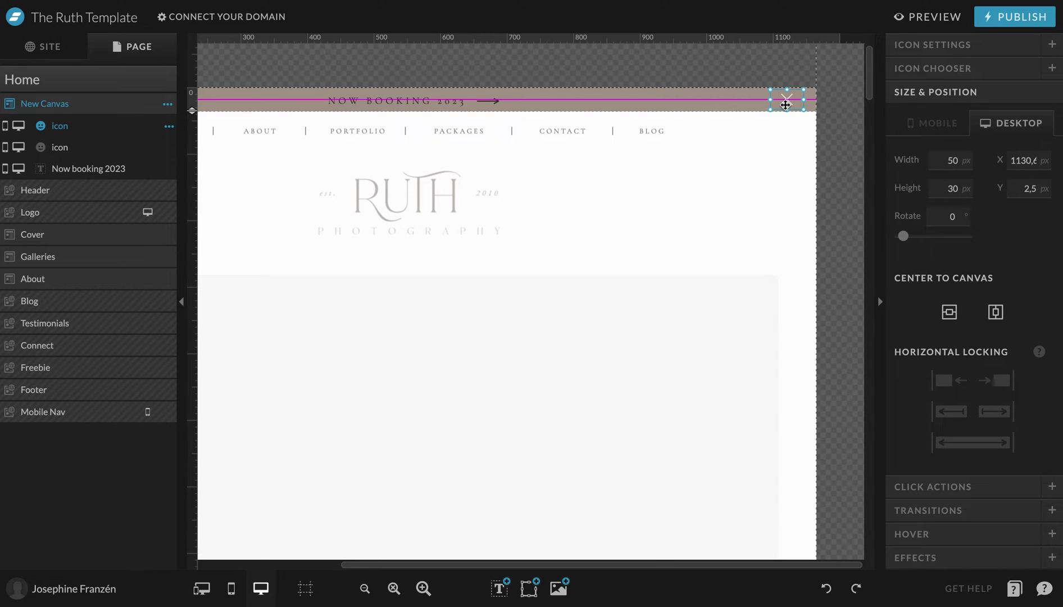
{"action": "left_click", "coordinate": [928, 18]}
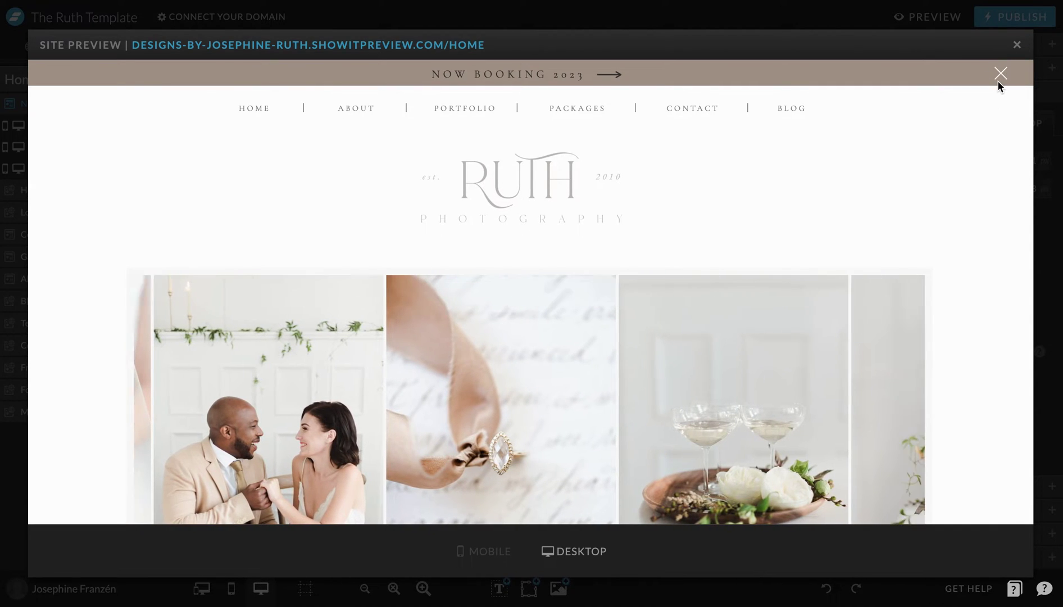
{"action": "left_click", "coordinate": [1020, 44]}
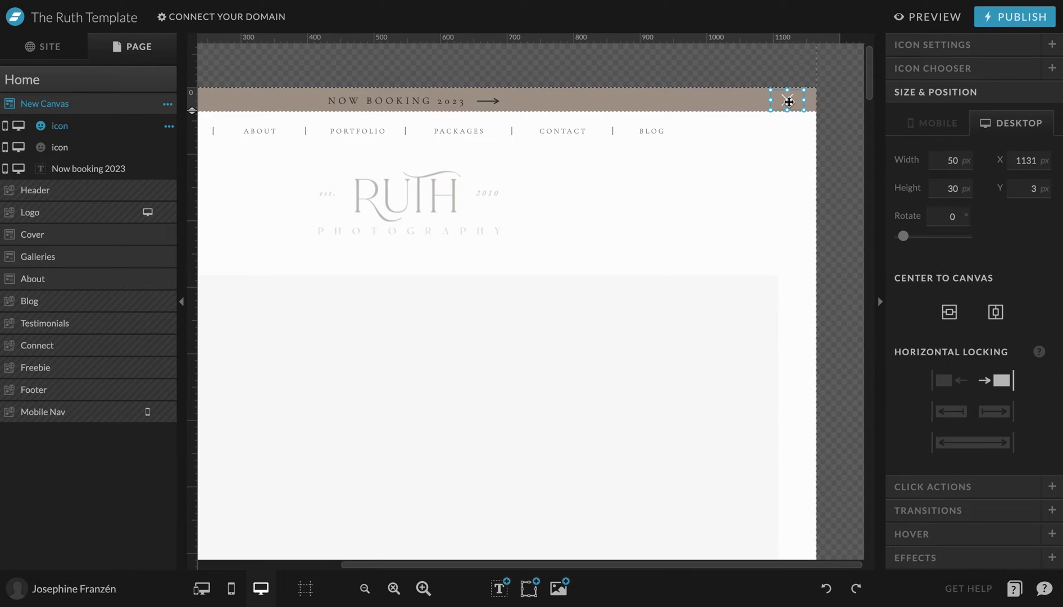
Give the X icon a Hide Canvas click action targeting This Canvas
{"action": "left_click", "coordinate": [963, 488]}
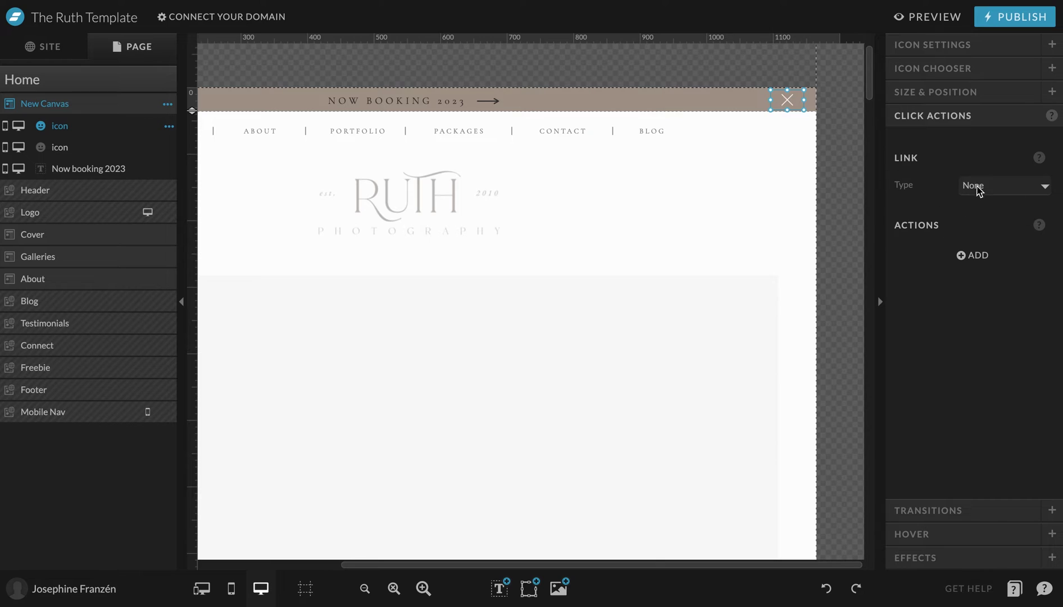
{"action": "left_click", "coordinate": [972, 256]}
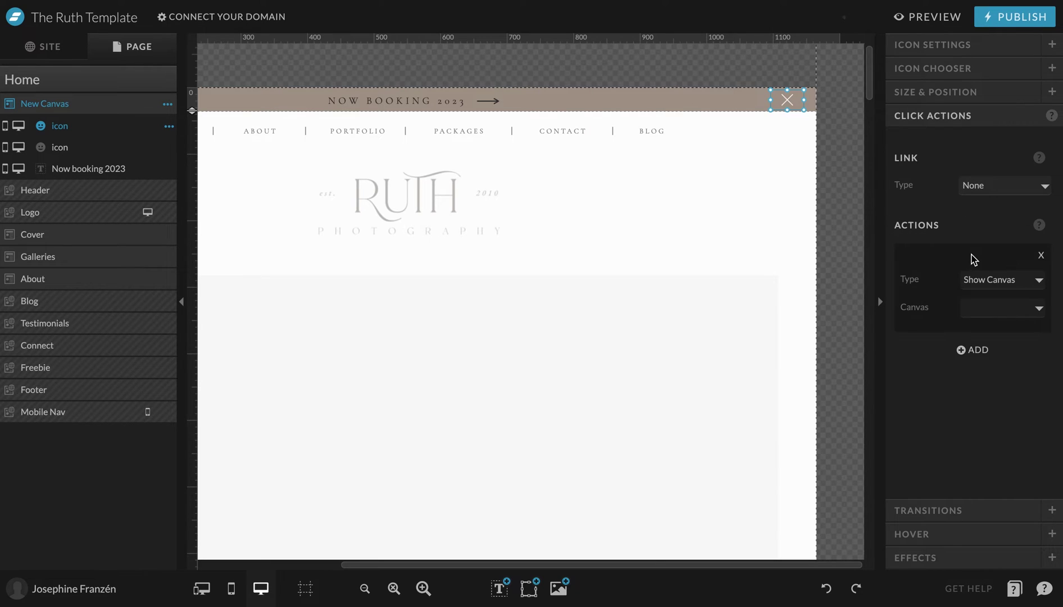
{"action": "left_click", "coordinate": [983, 284]}
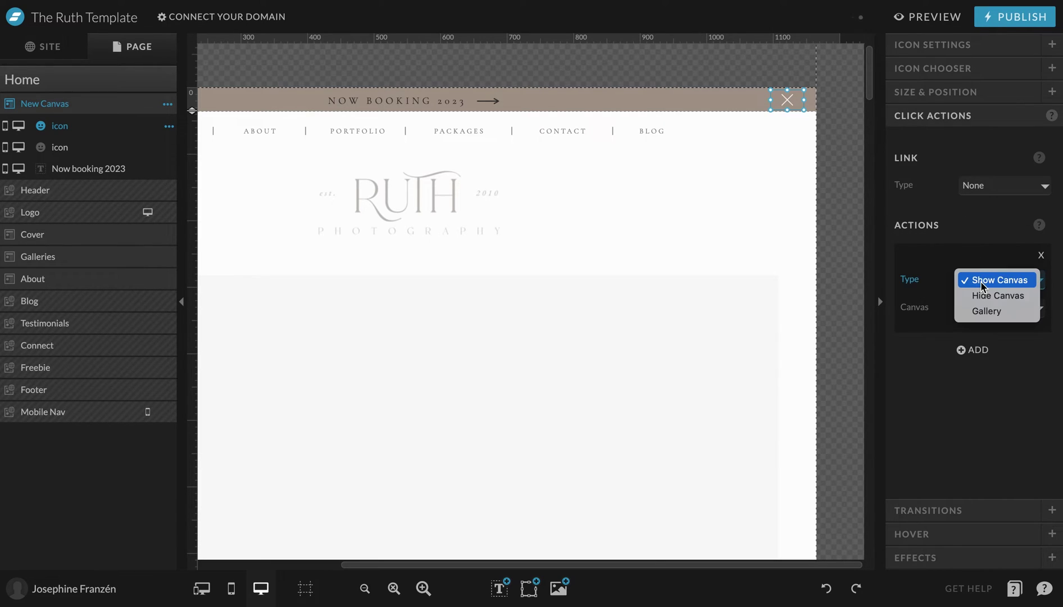
{"action": "left_click", "coordinate": [1001, 298]}
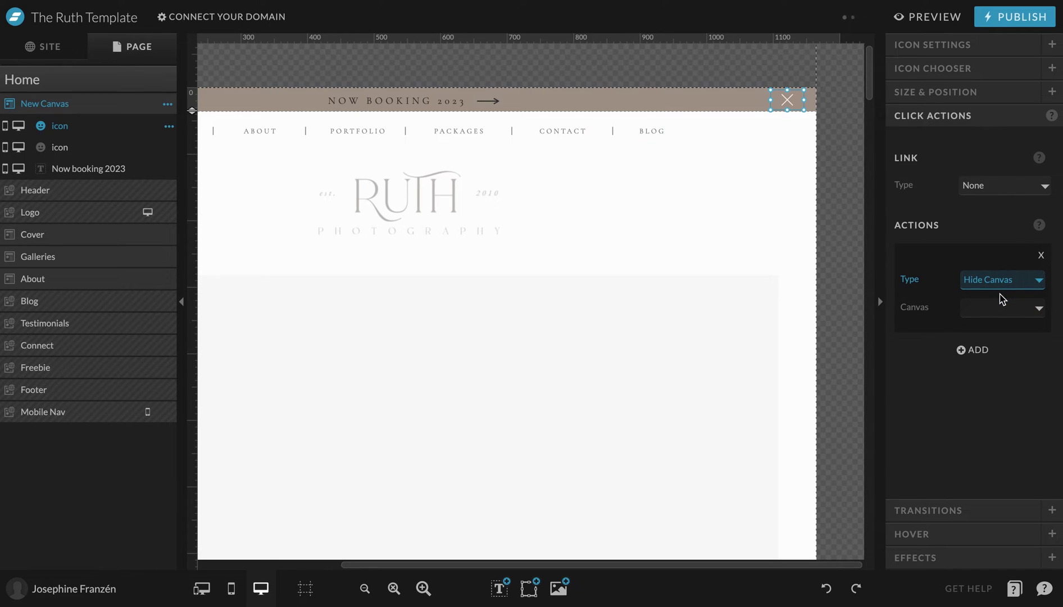
{"action": "left_click", "coordinate": [995, 316]}
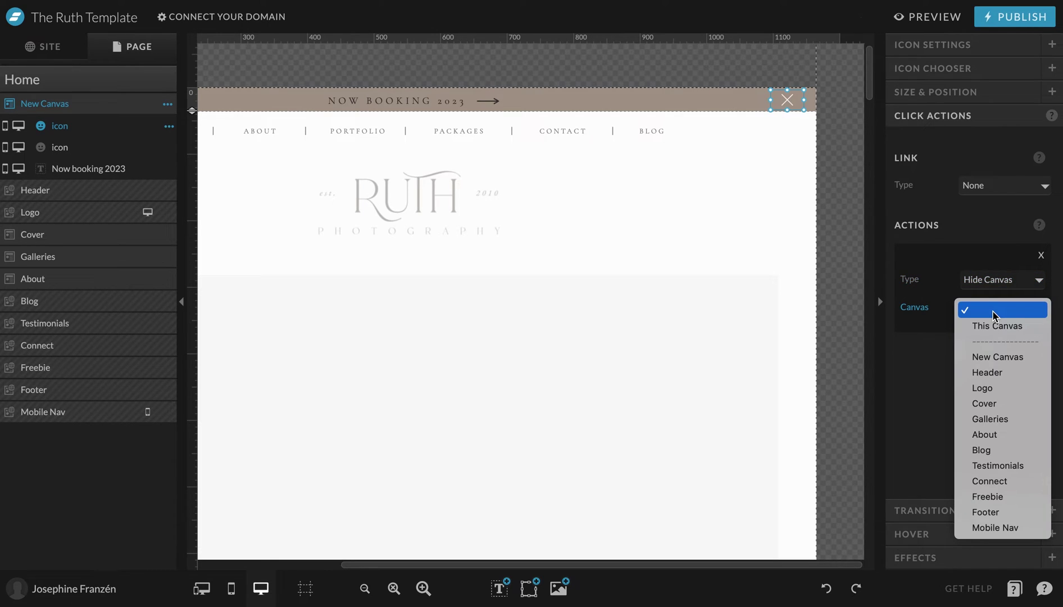
{"action": "left_click", "coordinate": [998, 326]}
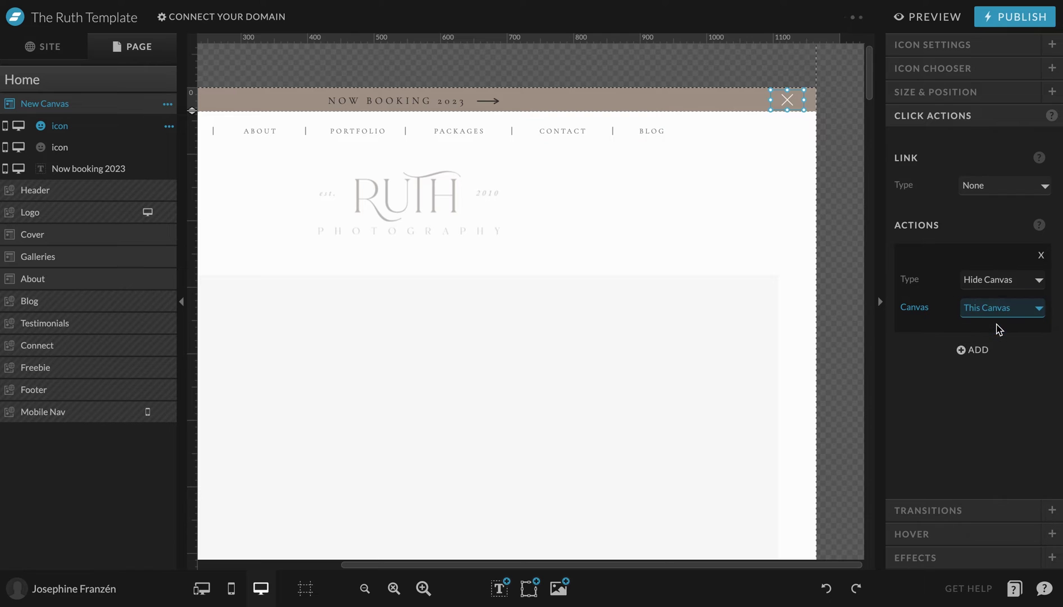
Test in preview that clicking the X hides the banner, then zoom the editor out
{"action": "left_click", "coordinate": [942, 17]}
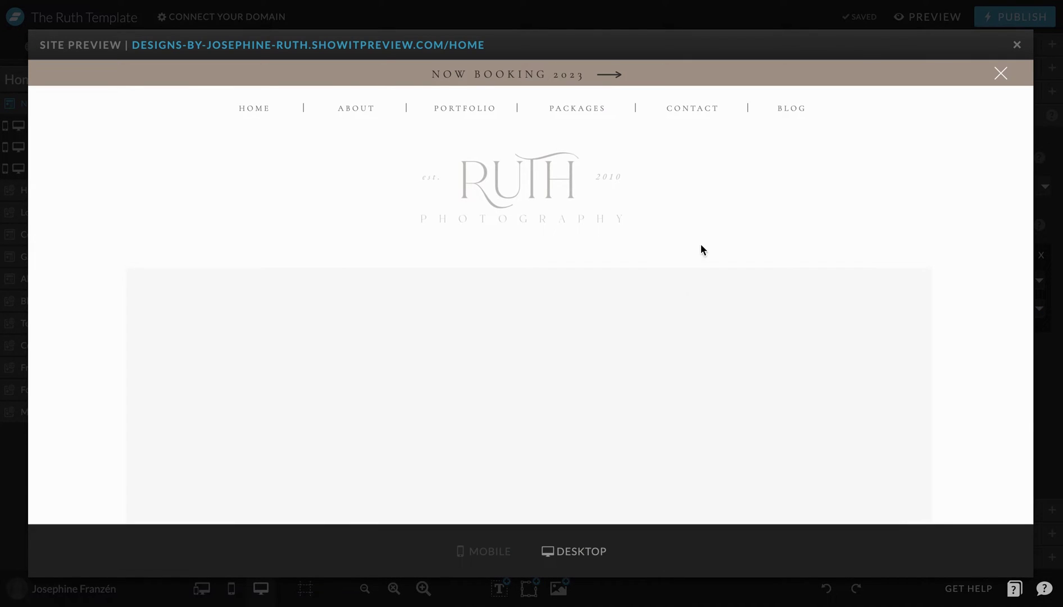
{"action": "scroll", "coordinate": [697, 322], "scroll_direction": "down", "scroll_amount": 10}
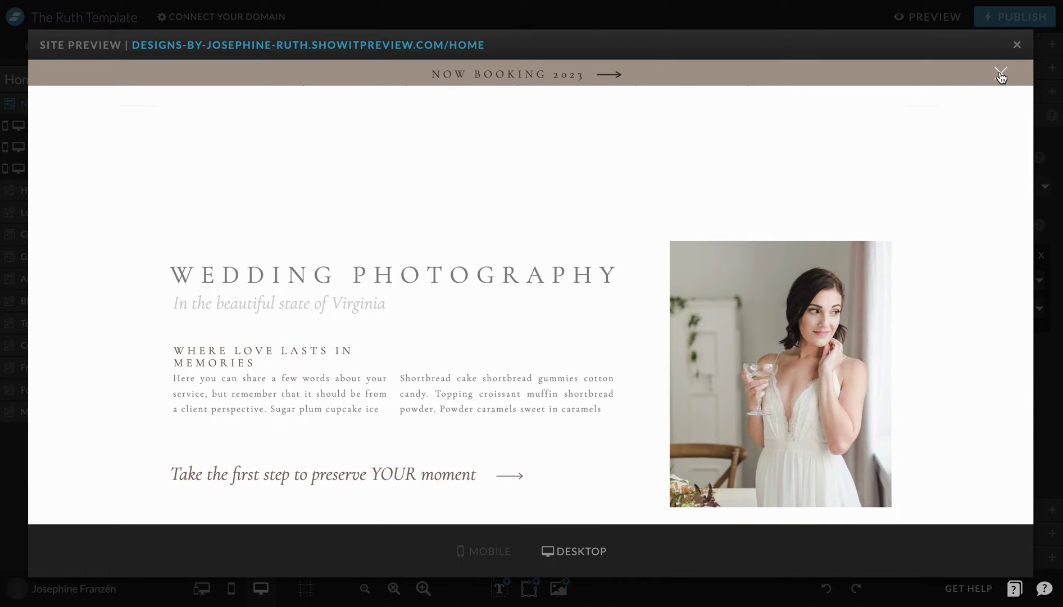
{"action": "left_click", "coordinate": [1001, 74]}
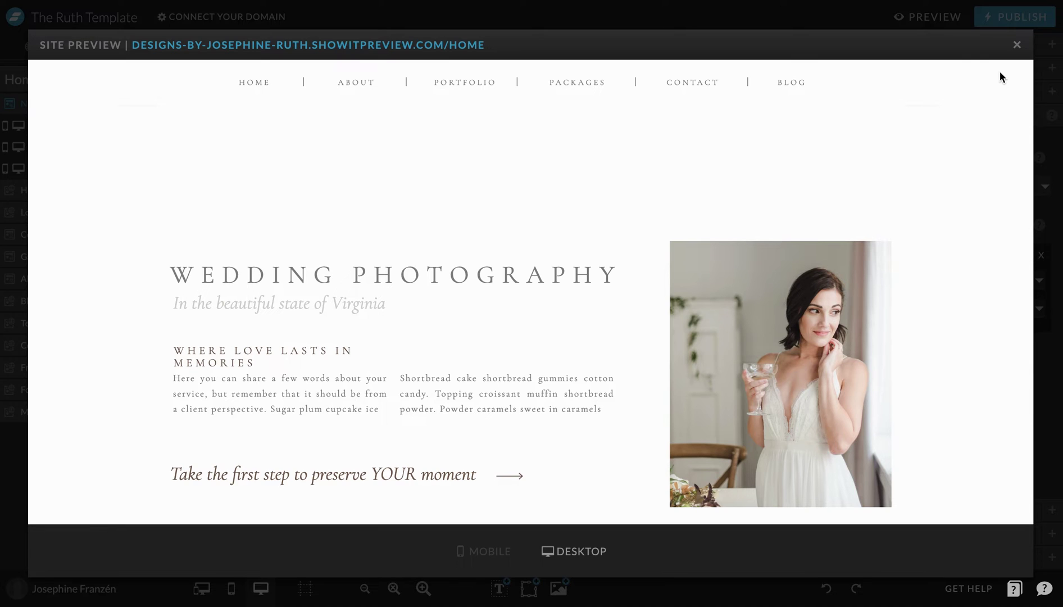
{"action": "left_click", "coordinate": [1017, 44]}
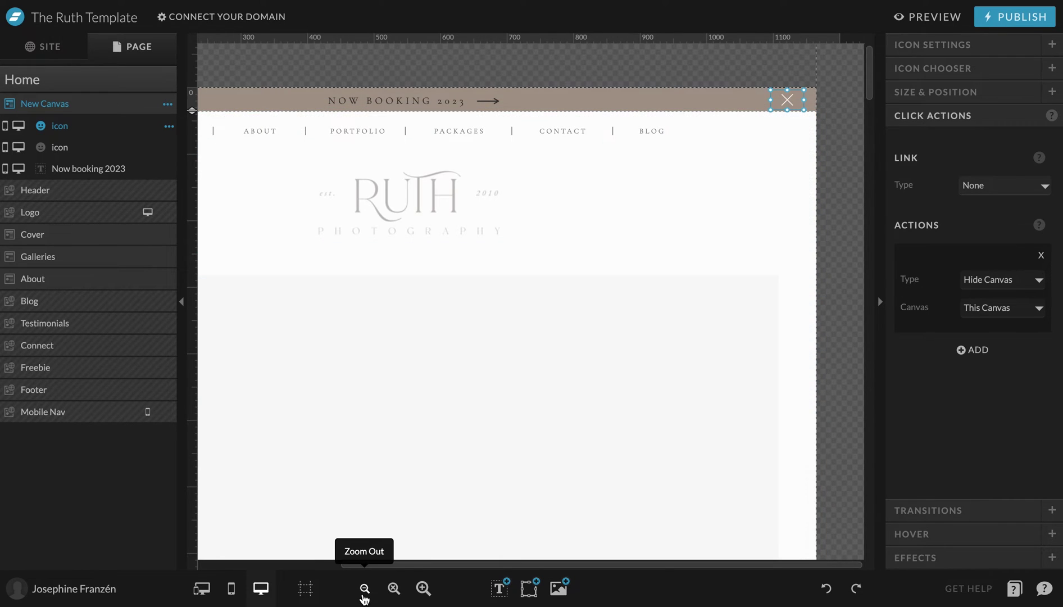
{"action": "left_click", "coordinate": [364, 588]}
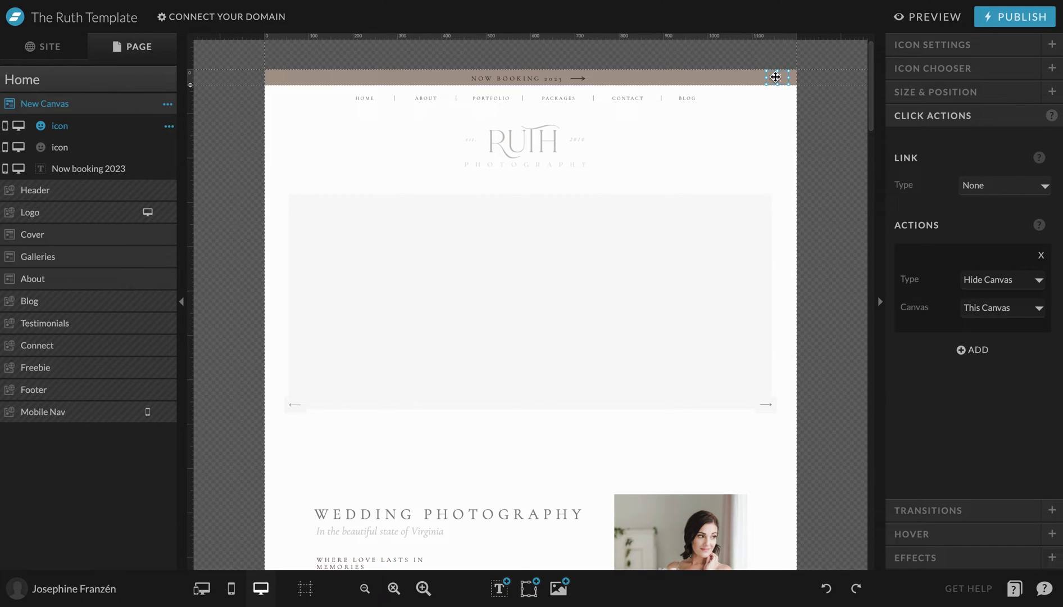
In mobile view, move Now booking 2023 to the top-left at 9 px, left-aligned
{"action": "left_click", "coordinate": [840, 181]}
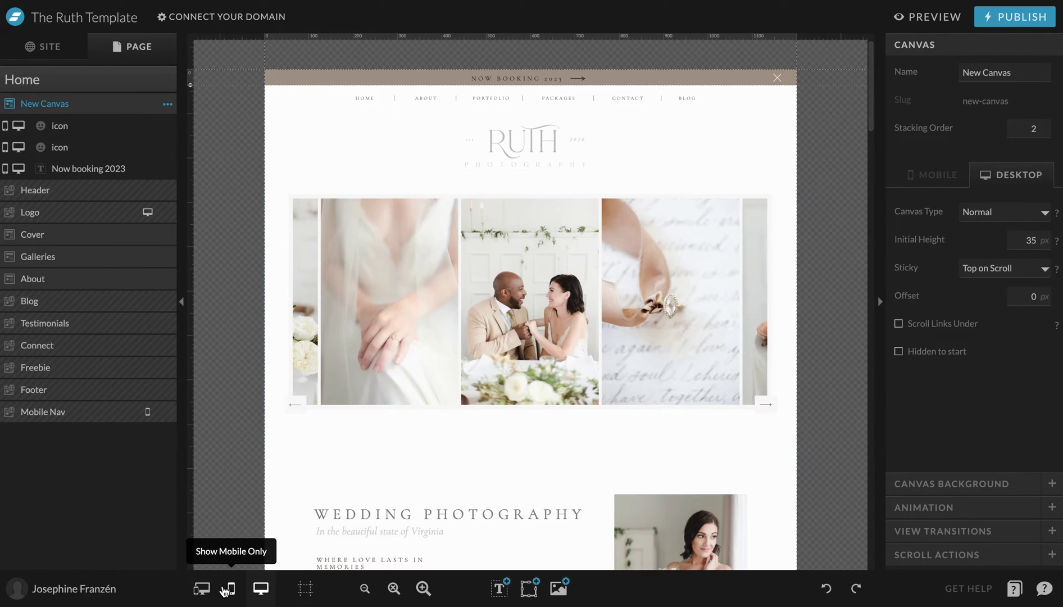
{"action": "left_click", "coordinate": [231, 588]}
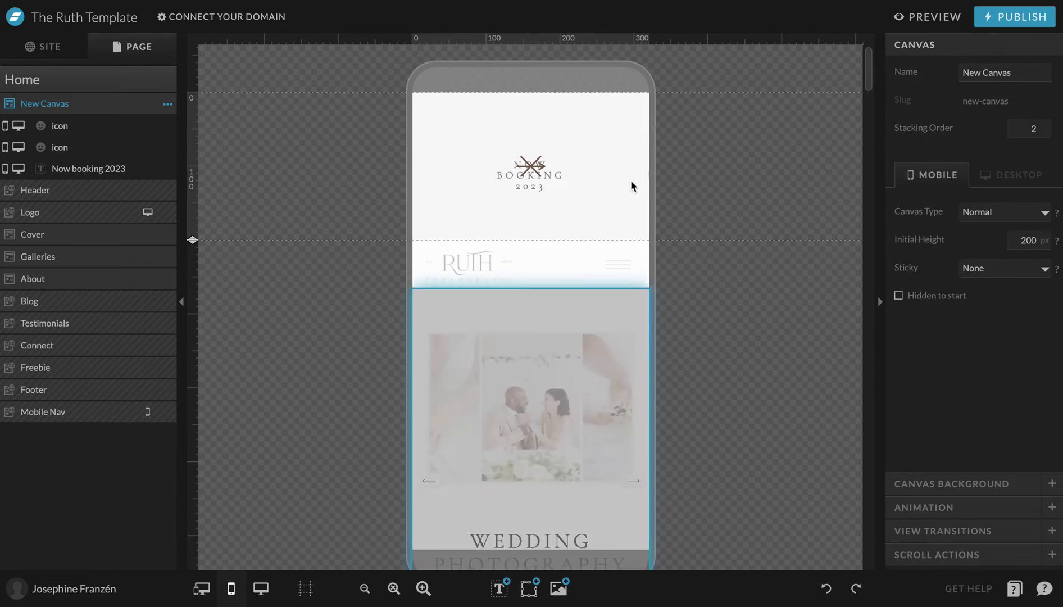
{"action": "left_click", "coordinate": [513, 164]}
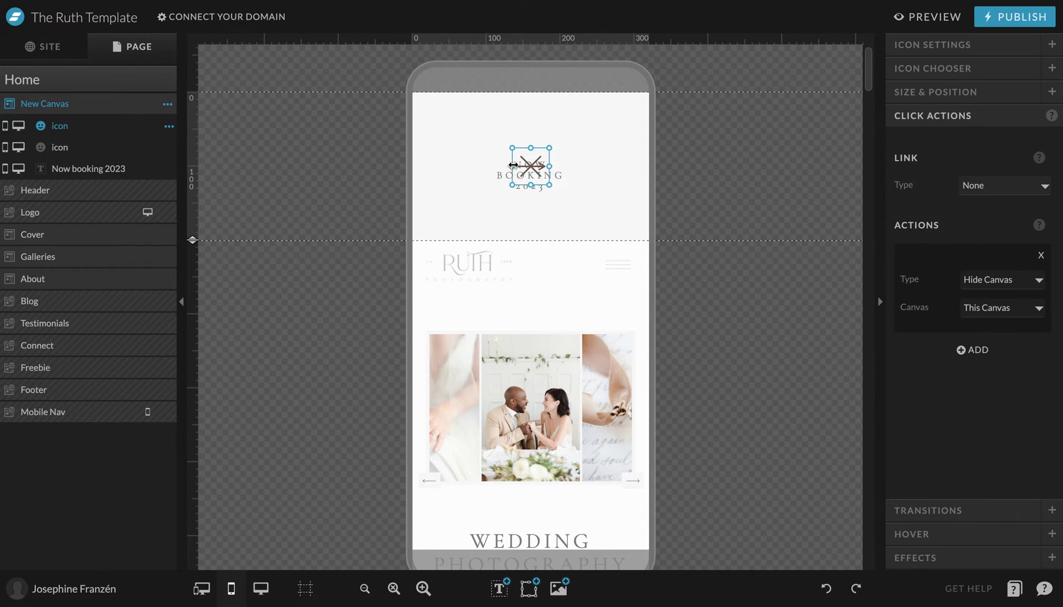
{"action": "left_click_drag", "start_coordinate": [513, 165], "coordinate": [598, 200]}
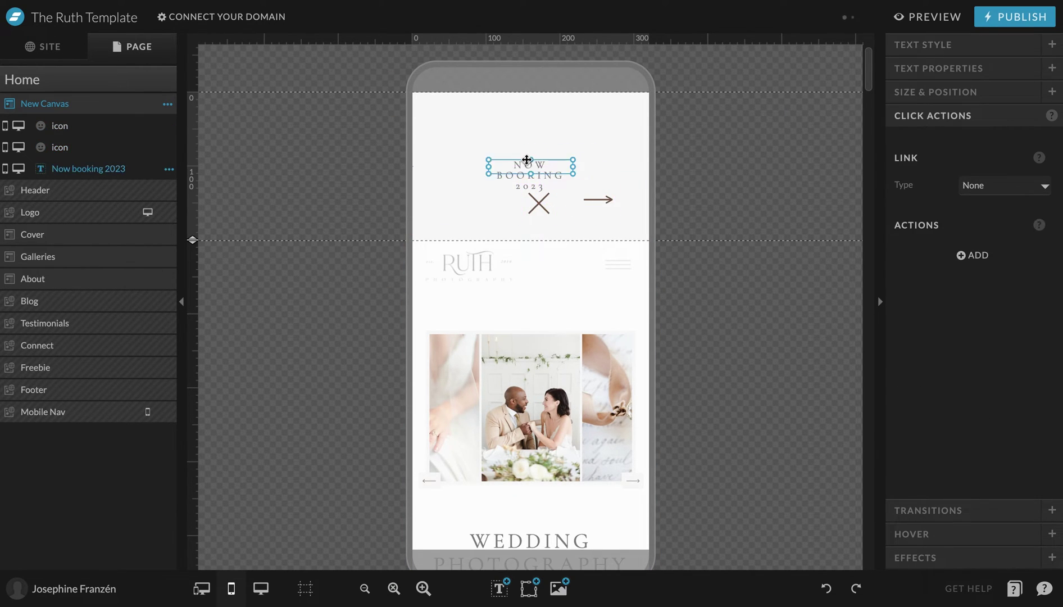
{"action": "left_click_drag", "start_coordinate": [527, 159], "coordinate": [603, 112]}
{"action": "left_click", "coordinate": [1046, 45]}
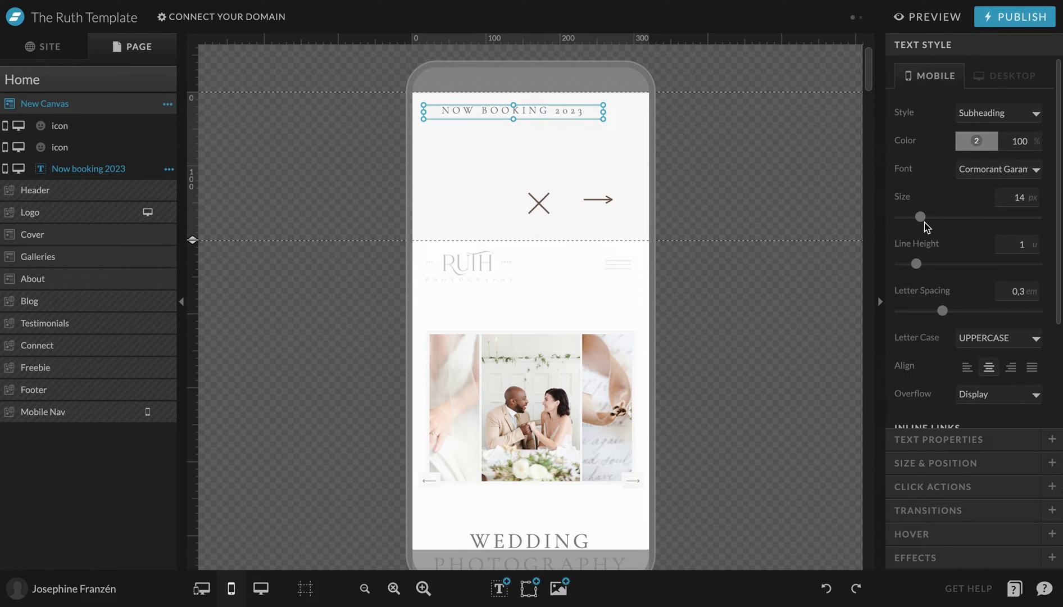
{"action": "left_click_drag", "start_coordinate": [921, 217], "coordinate": [914, 219]}
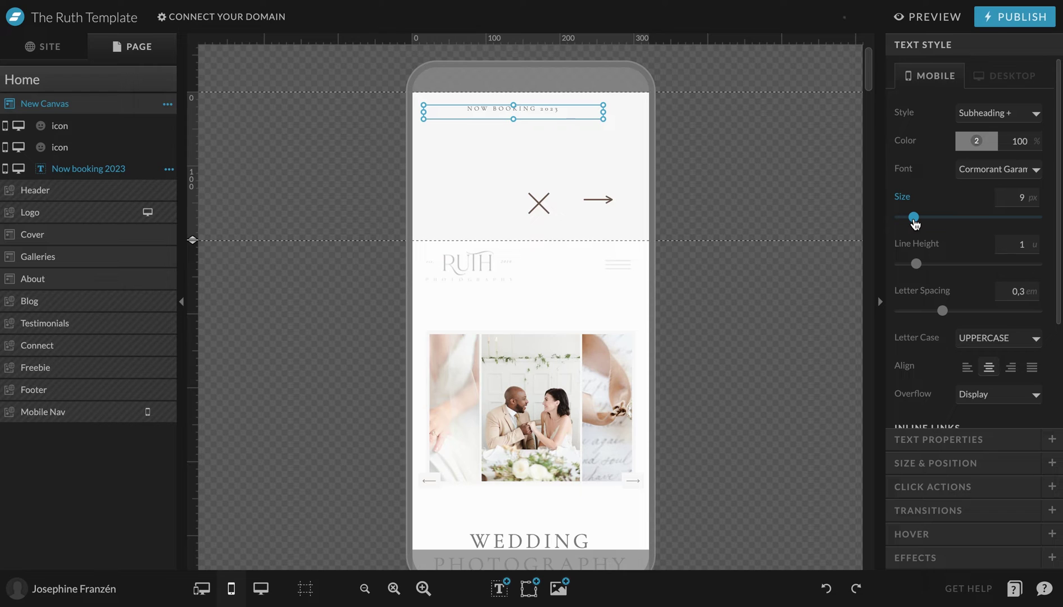
{"action": "left_click", "coordinate": [965, 368]}
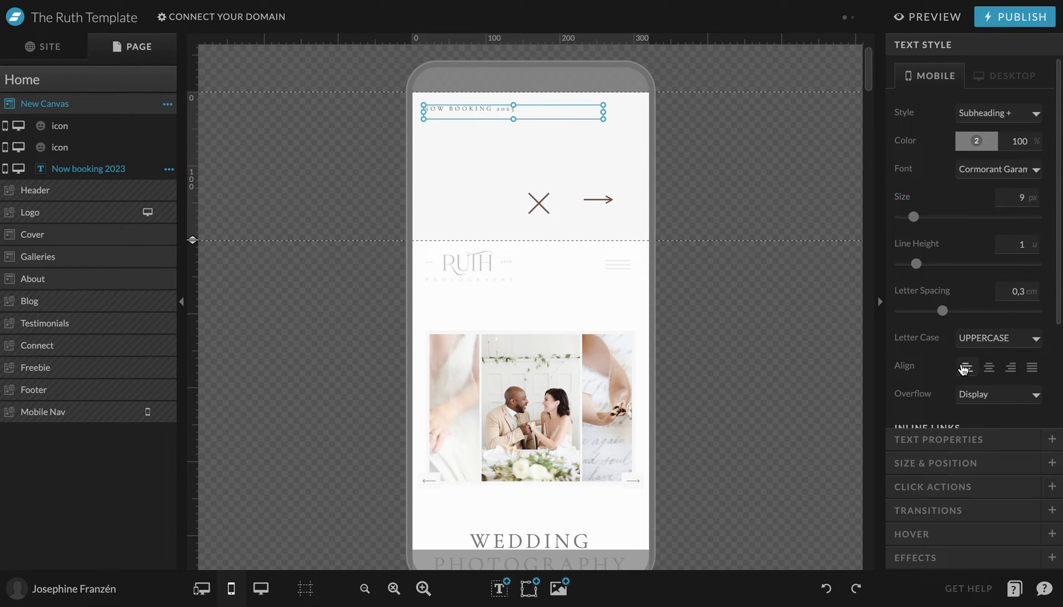
Put the X top right, the arrow beside the text, and shorten the banner to 44 px
{"action": "left_click", "coordinate": [555, 208]}
{"action": "left_click_drag", "start_coordinate": [557, 222], "coordinate": [637, 104]}
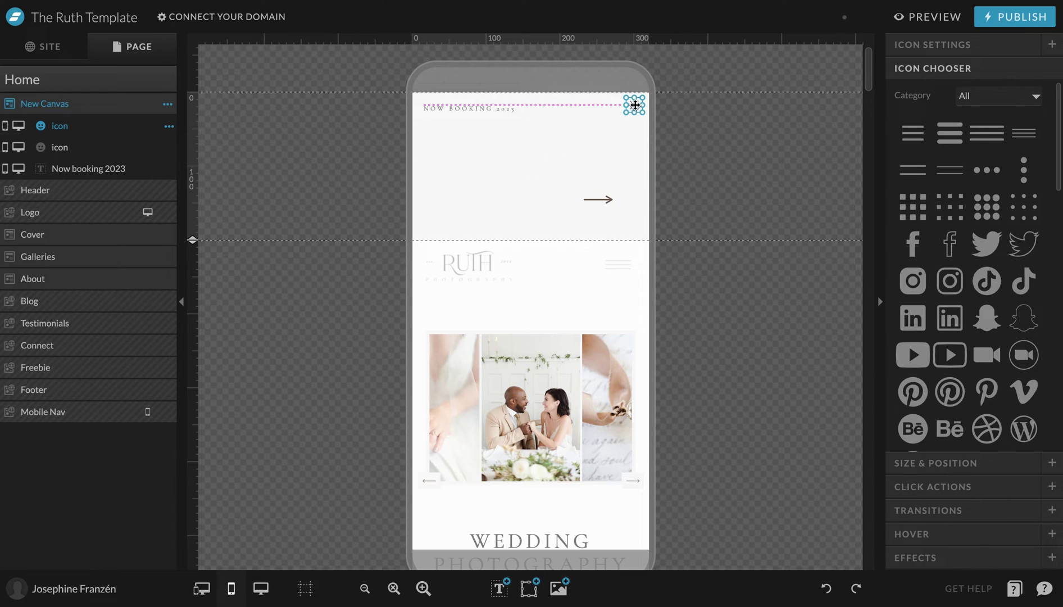
{"action": "left_click_drag", "start_coordinate": [593, 197], "coordinate": [539, 106]}
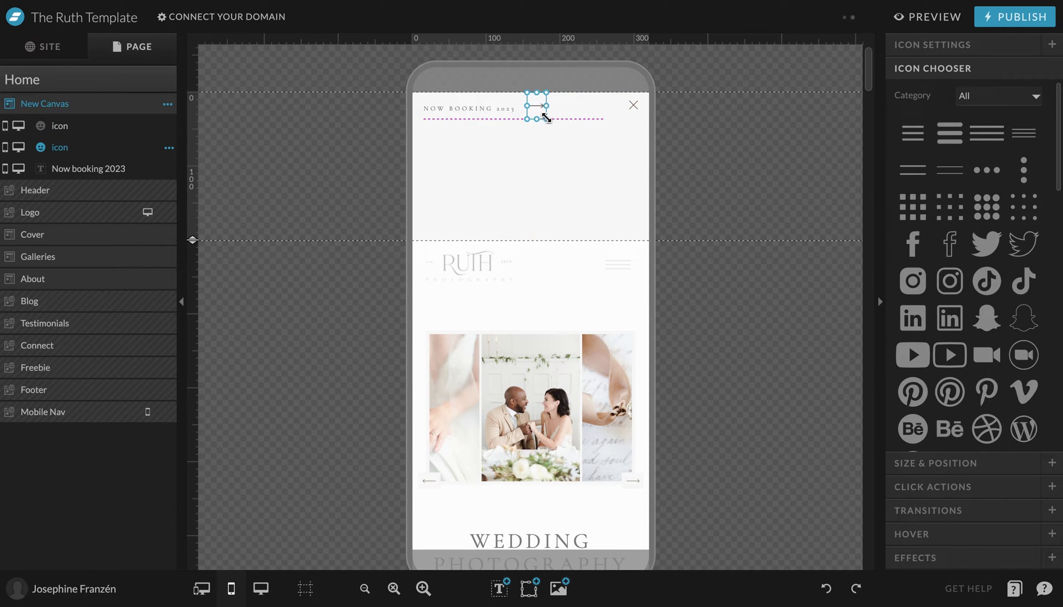
{"action": "left_click", "coordinate": [458, 209]}
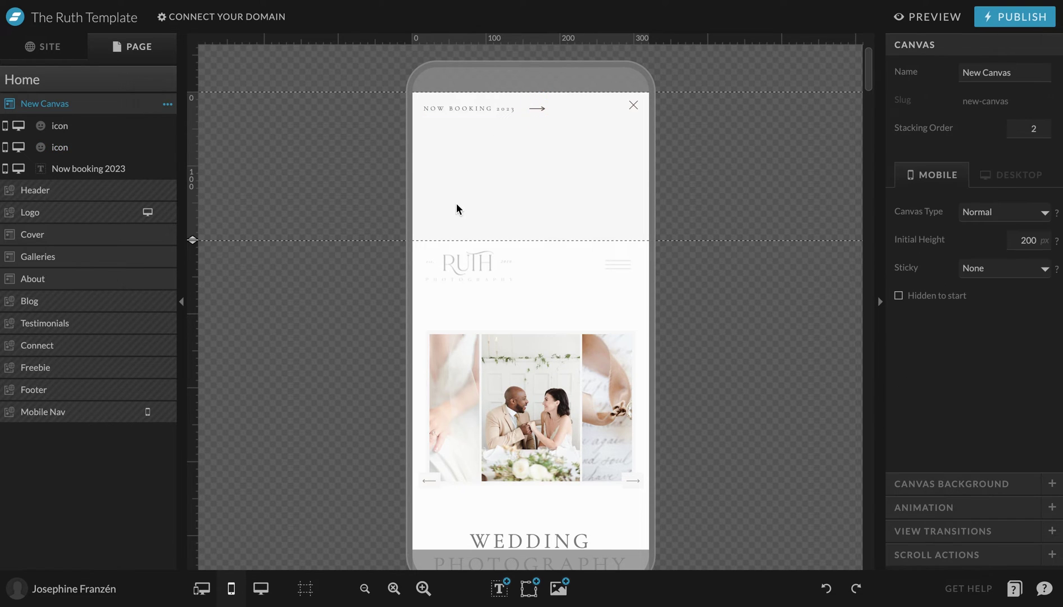
{"action": "left_click_drag", "start_coordinate": [192, 240], "coordinate": [193, 124]}
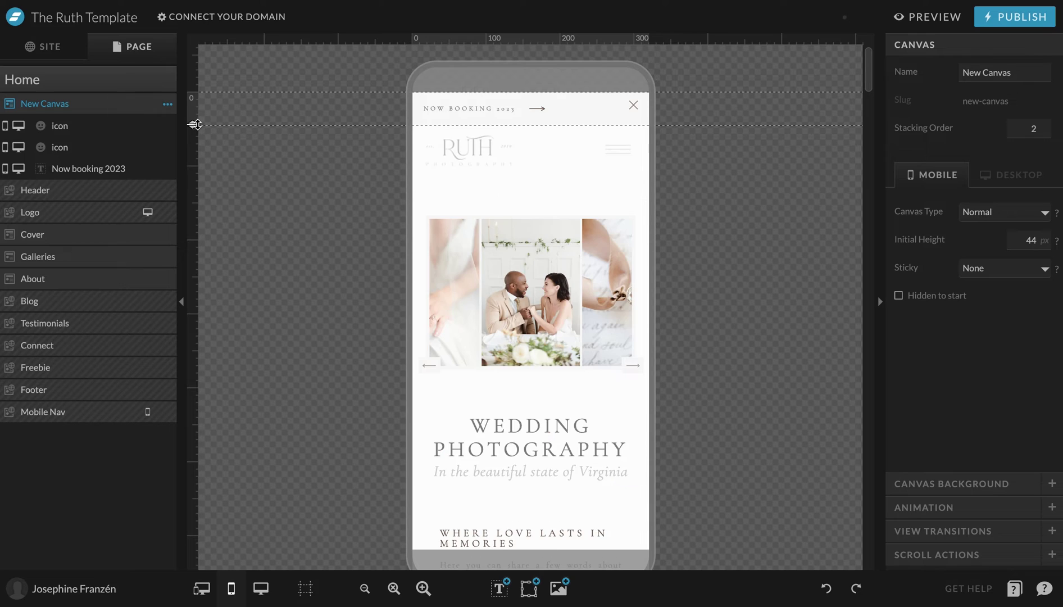
{"action": "left_click", "coordinate": [555, 111]}
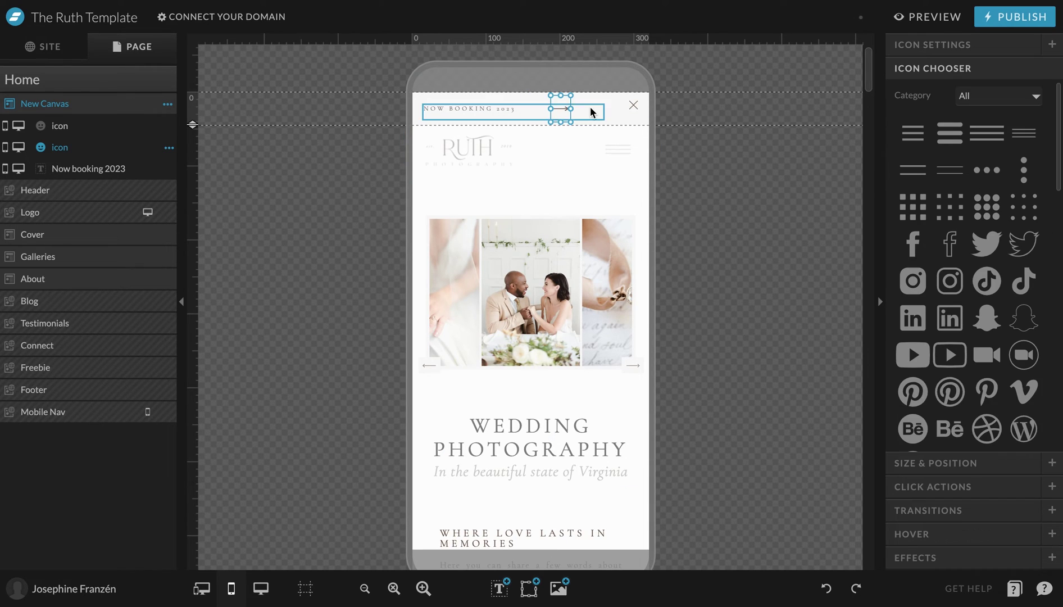
{"action": "left_click", "coordinate": [627, 109]}
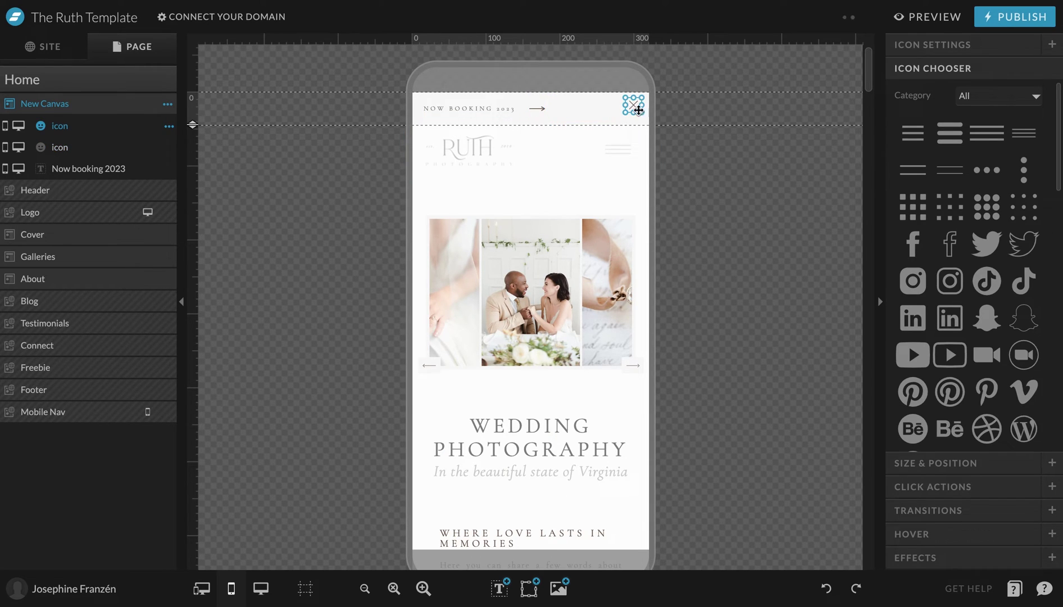
{"action": "left_click", "coordinate": [965, 486]}
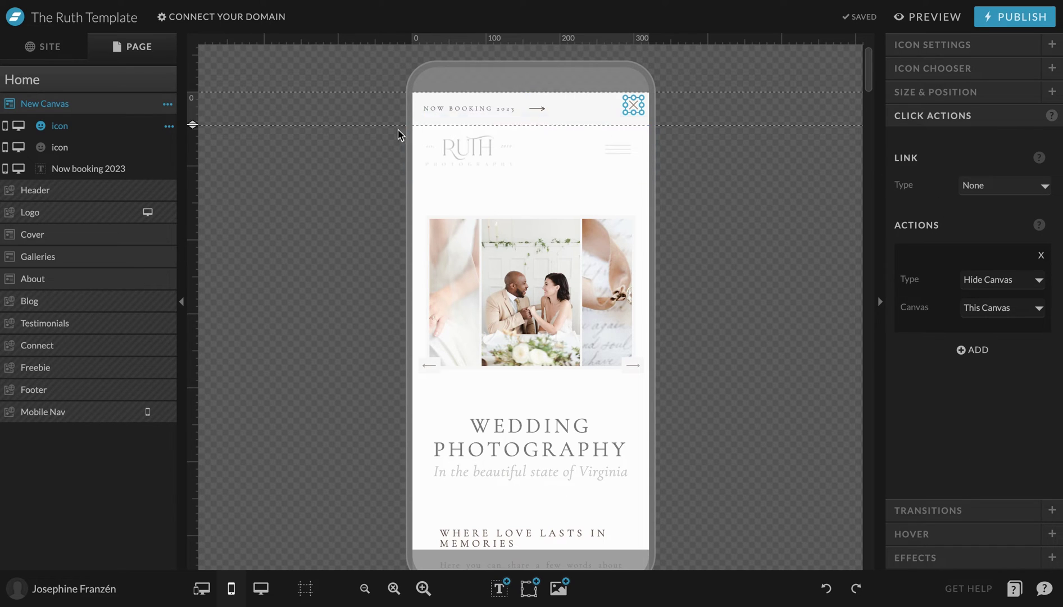
{"action": "left_click", "coordinate": [589, 96]}
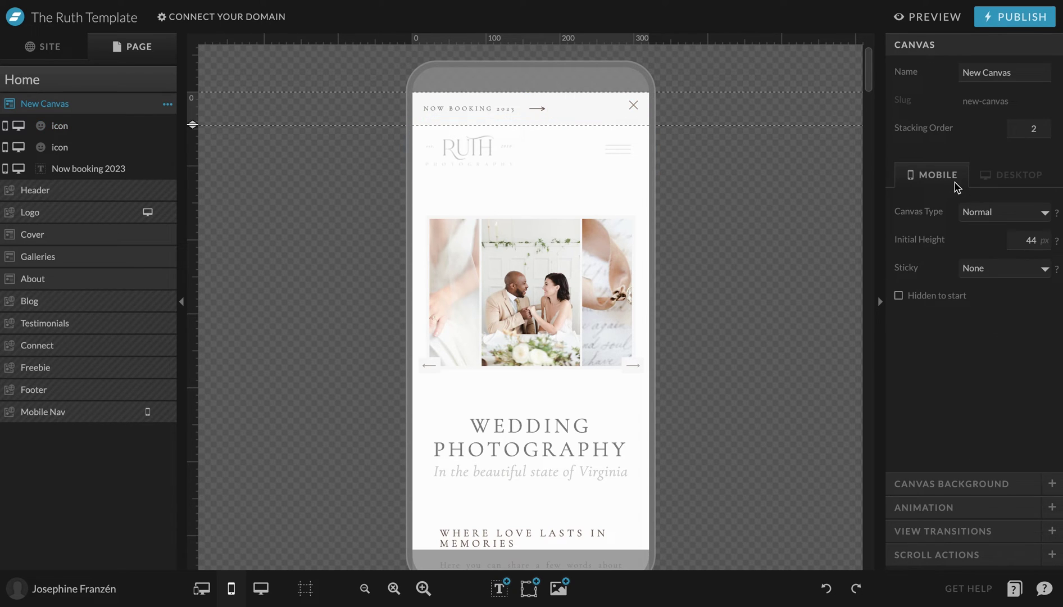
Give the mobile banner background palette colour 4 (taupe)
{"action": "left_click", "coordinate": [966, 484]}
{"action": "left_click", "coordinate": [982, 164]}
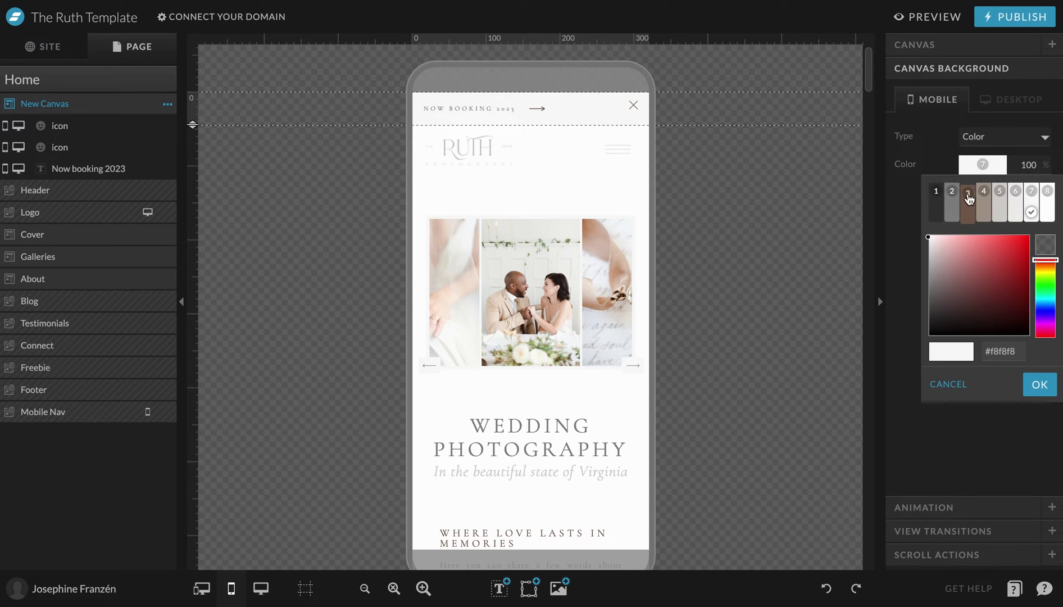
{"action": "left_click", "coordinate": [984, 199]}
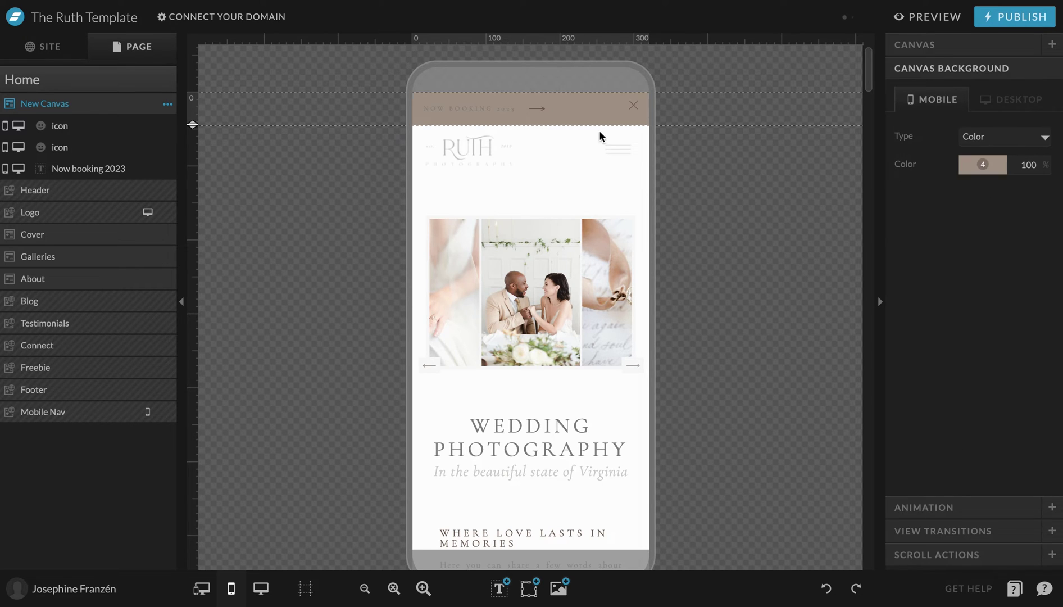
Set the 'Now booking 2023' text and arrow icon to palette colour 1
{"action": "left_click", "coordinate": [509, 108]}
{"action": "left_click", "coordinate": [978, 46]}
{"action": "left_click", "coordinate": [983, 142]}
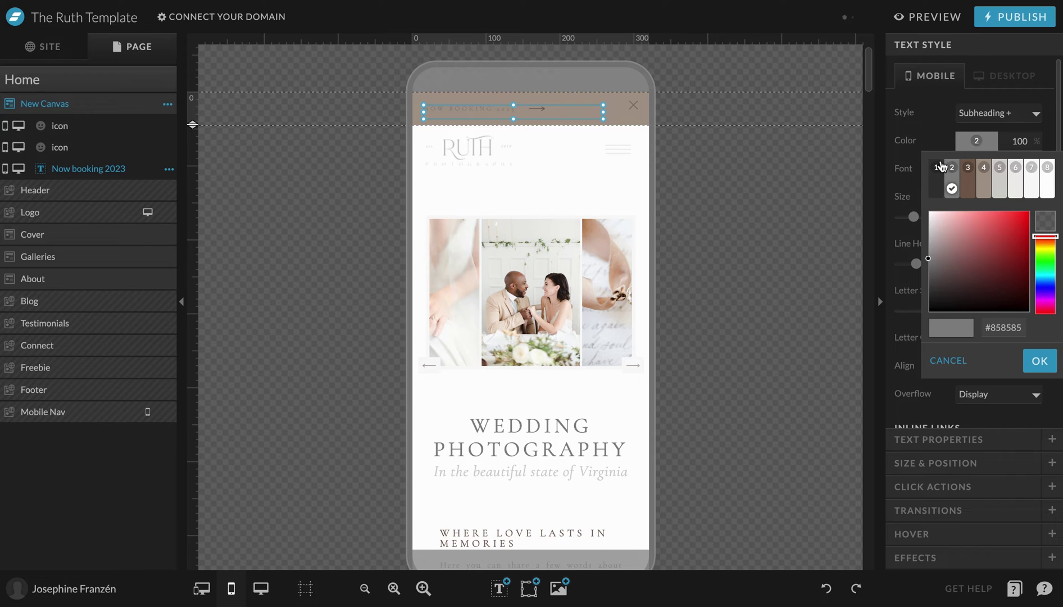
{"action": "left_click", "coordinate": [937, 167]}
{"action": "left_click", "coordinate": [537, 108]}
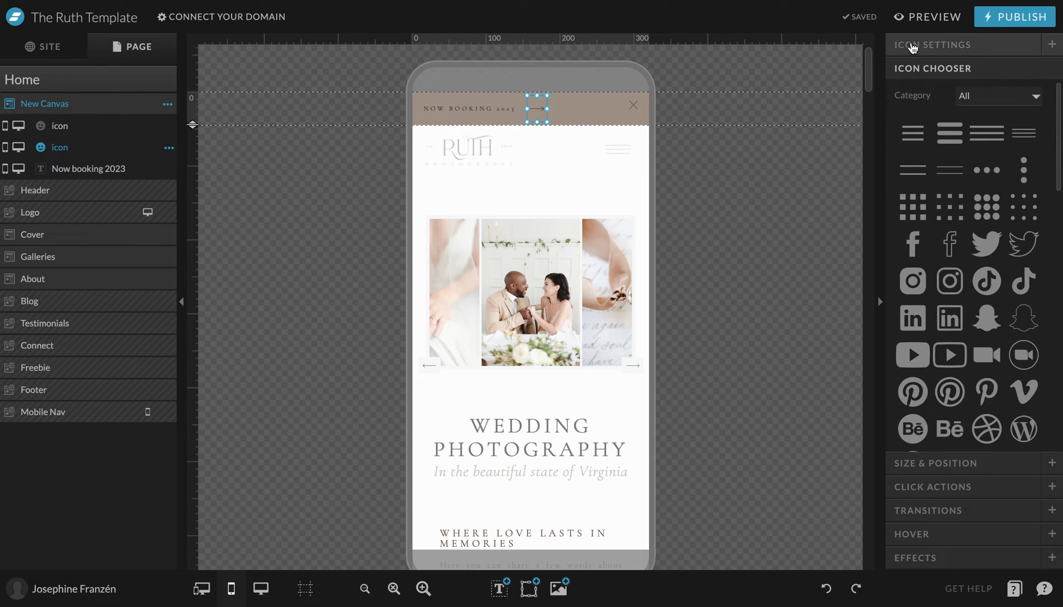
{"action": "left_click", "coordinate": [912, 46]}
{"action": "left_click", "coordinate": [972, 238]}
{"action": "left_click", "coordinate": [941, 268]}
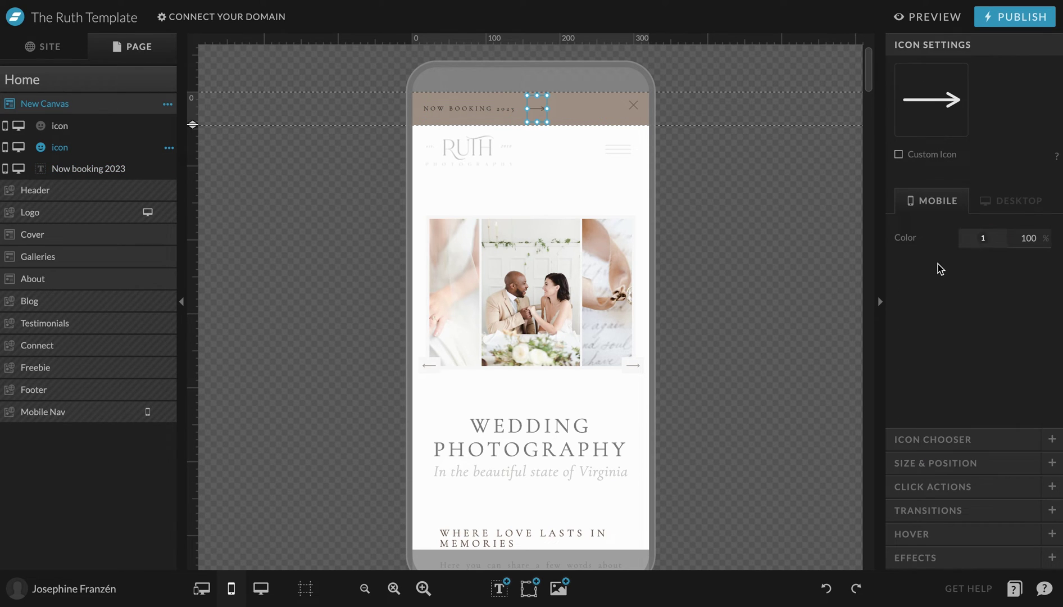
Make the X close icon white with palette colour 8, then zoom out to both views
{"action": "left_click", "coordinate": [633, 105]}
{"action": "left_click", "coordinate": [955, 239]}
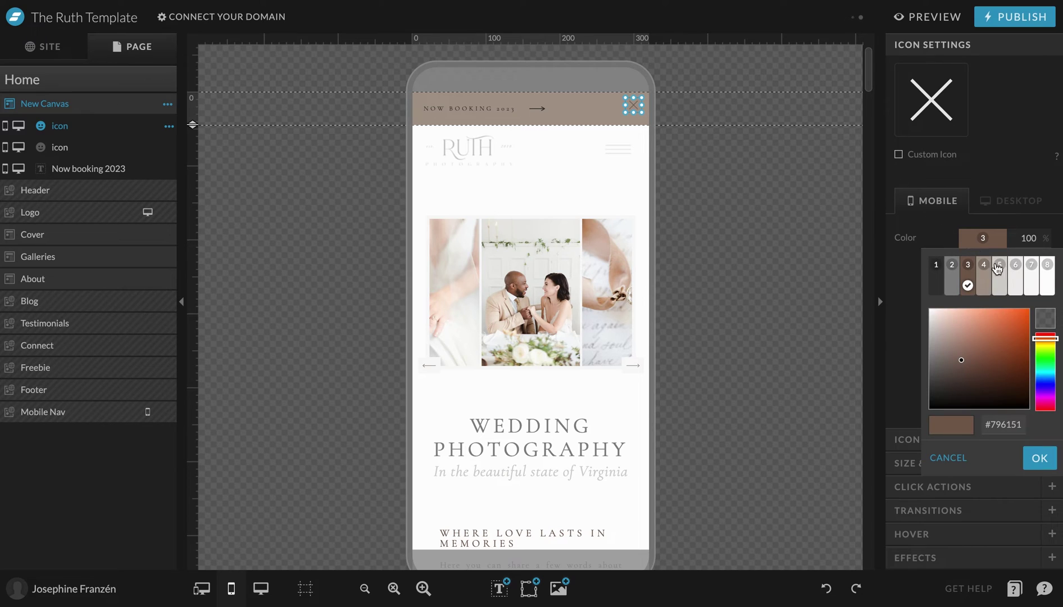
{"action": "left_click", "coordinate": [1043, 288]}
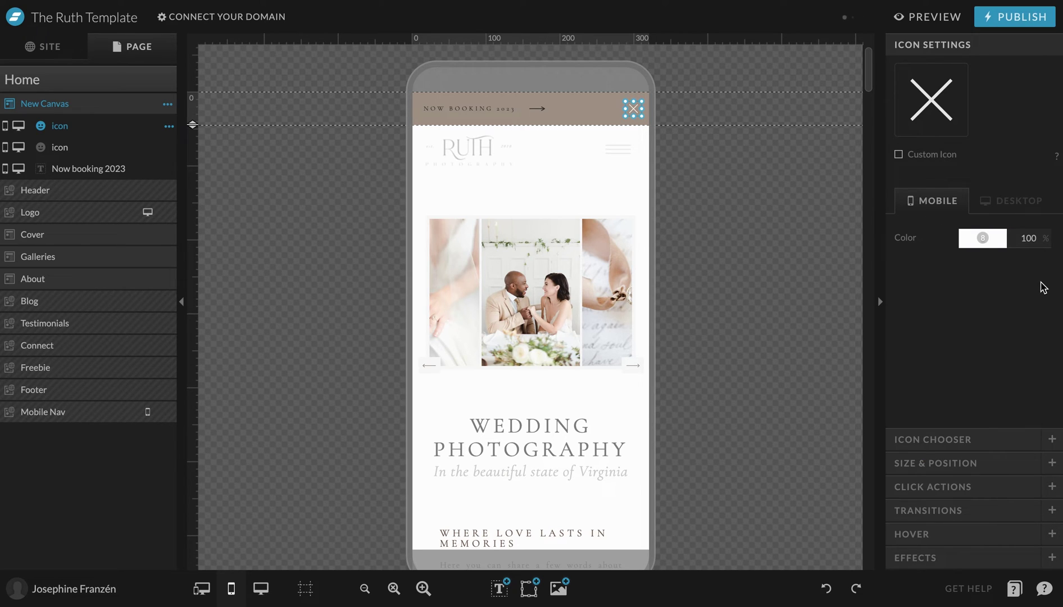
{"action": "left_click", "coordinate": [742, 110]}
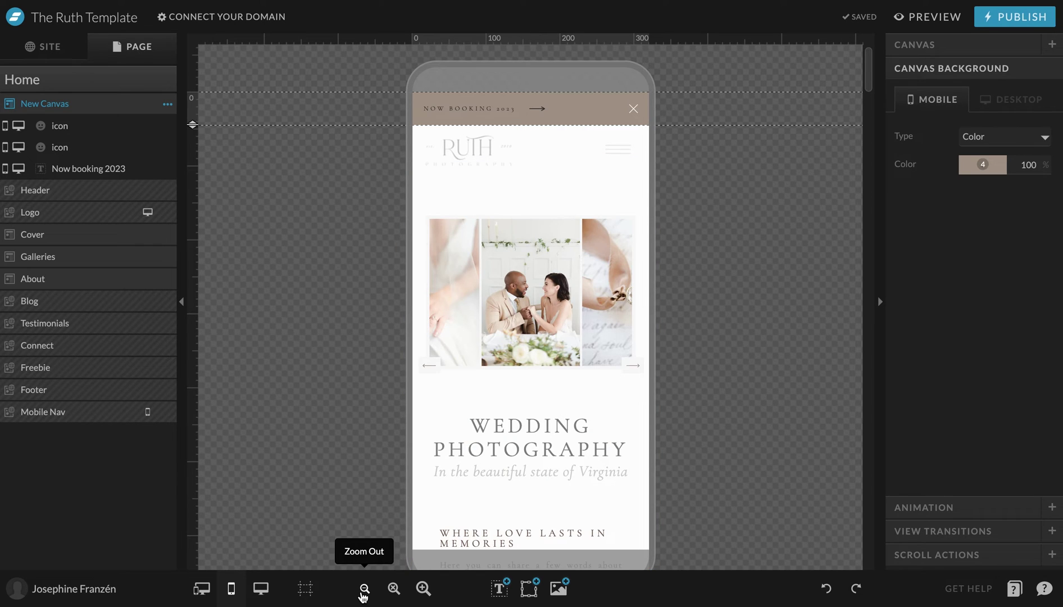
{"action": "left_click", "coordinate": [364, 590]}
{"action": "left_click", "coordinate": [201, 588]}
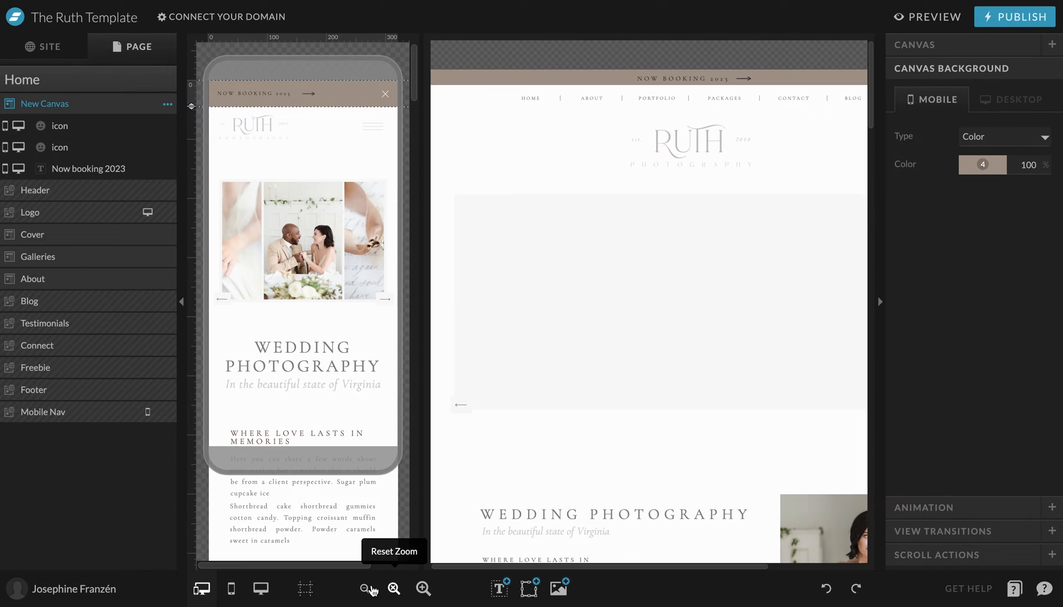
Rename the new top canvas to 'Banner' and convert it to a site canvas
{"action": "left_click", "coordinate": [394, 589]}
{"action": "left_click", "coordinate": [365, 590]}
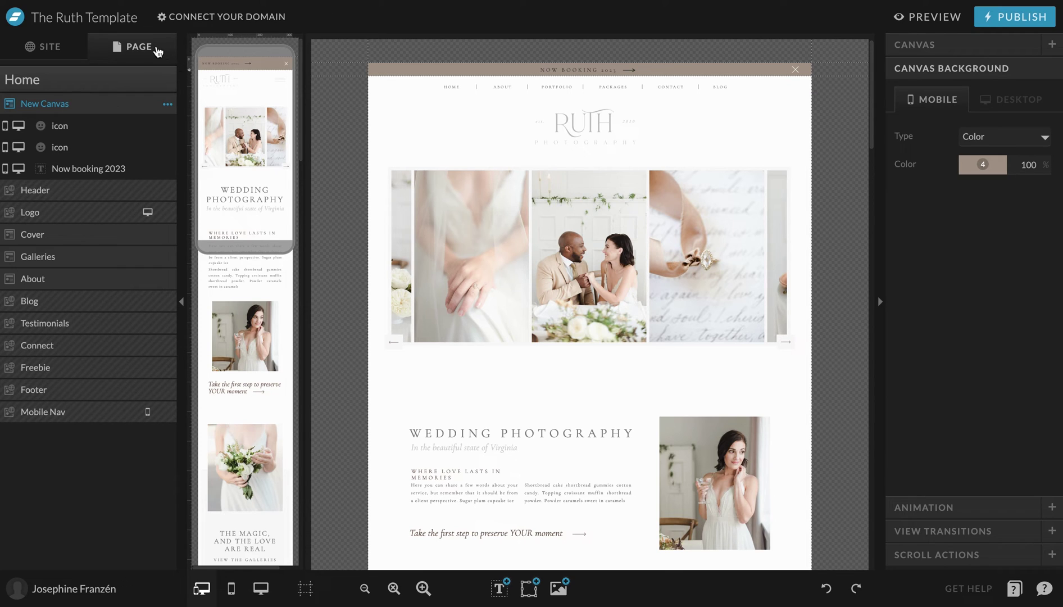
{"action": "left_click", "coordinate": [167, 105]}
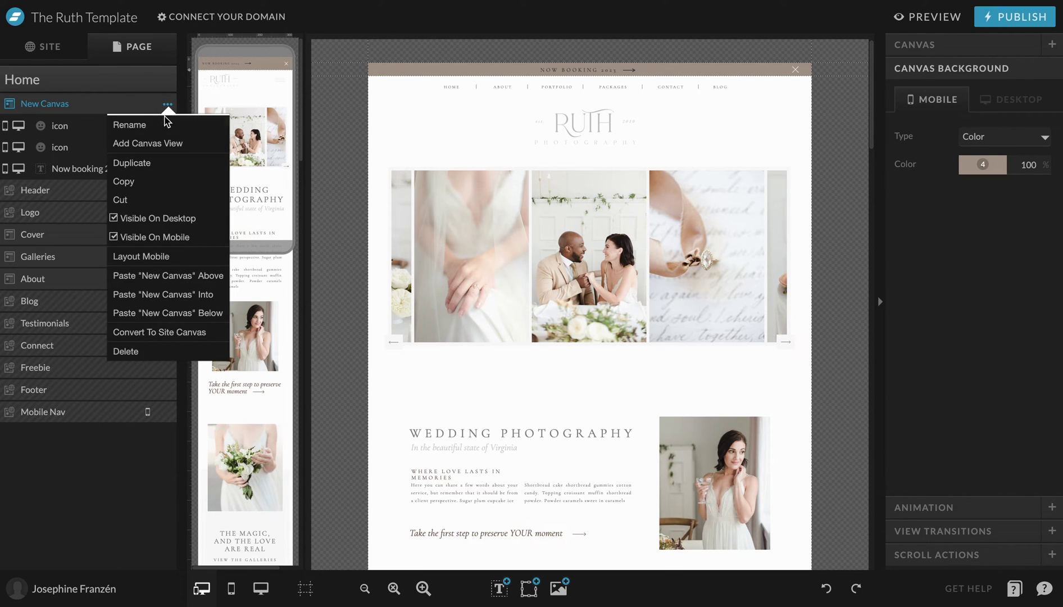
{"action": "left_click", "coordinate": [163, 120]}
{"action": "type", "text": "B"}
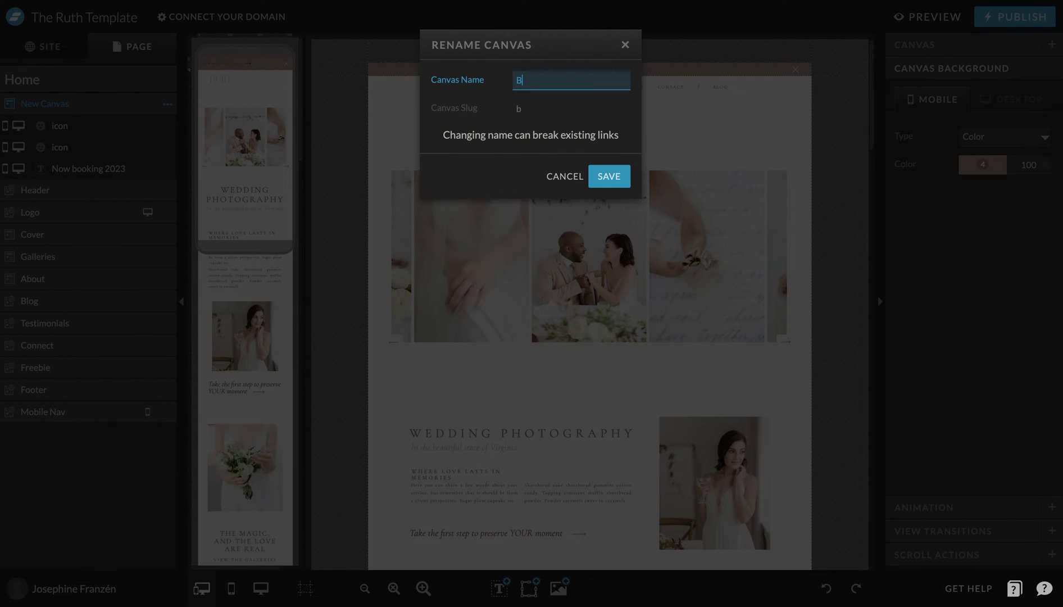
{"action": "type", "text": "anner"}
{"action": "left_click", "coordinate": [608, 177]}
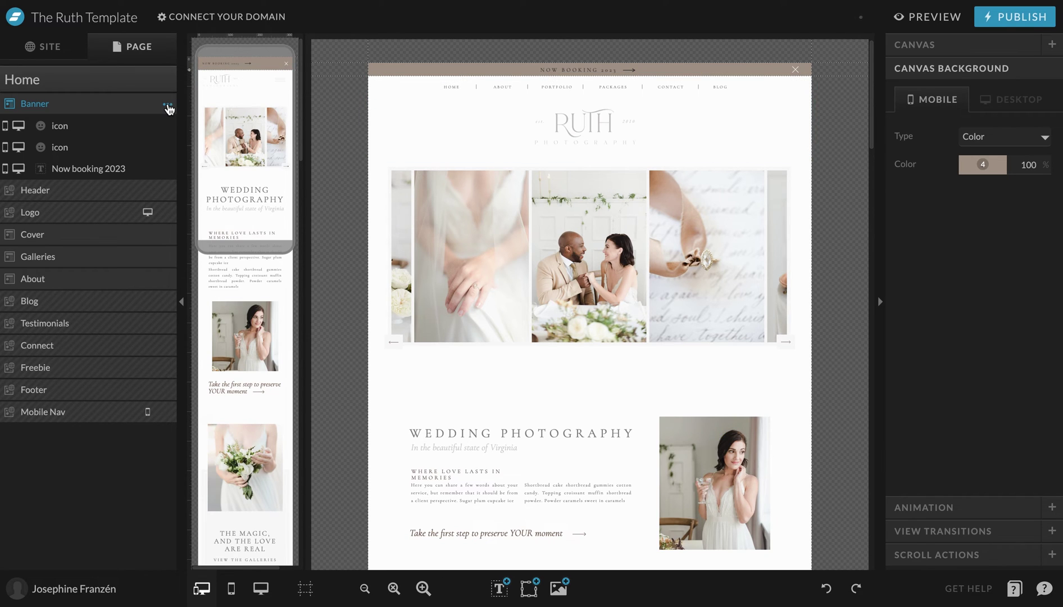
{"action": "left_click", "coordinate": [168, 107]}
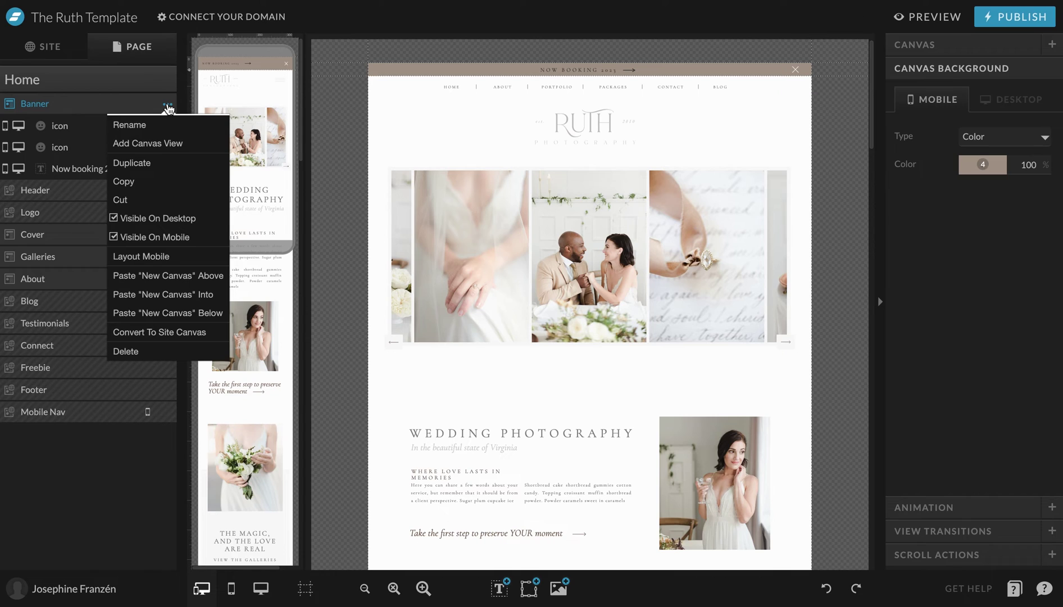
{"action": "left_click", "coordinate": [151, 332]}
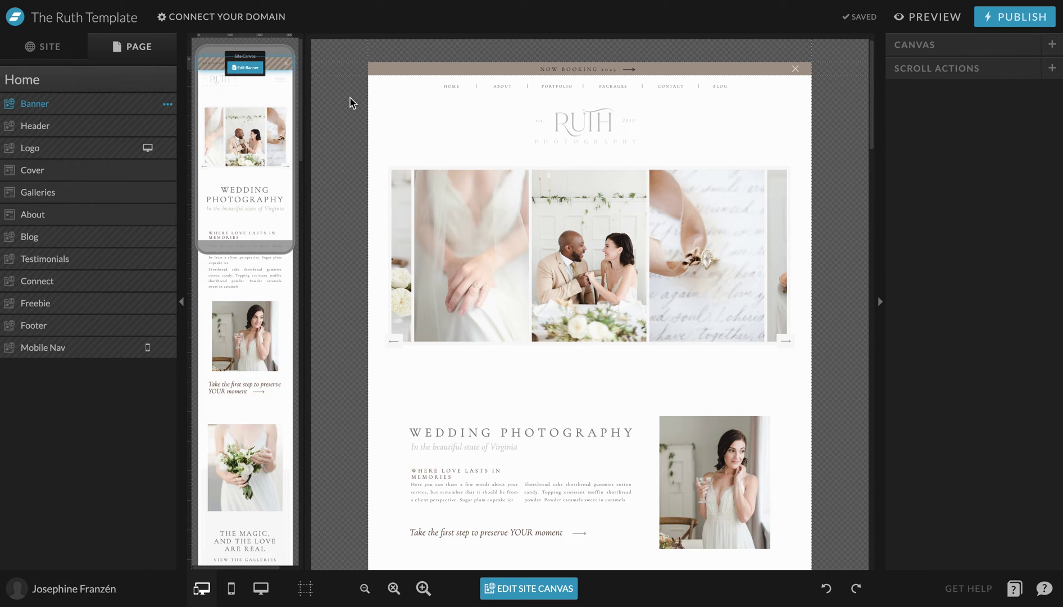
Check the Site Canvases list, where Banner now follows Header and Footer
{"action": "mouse_move", "coordinate": [377, 67]}
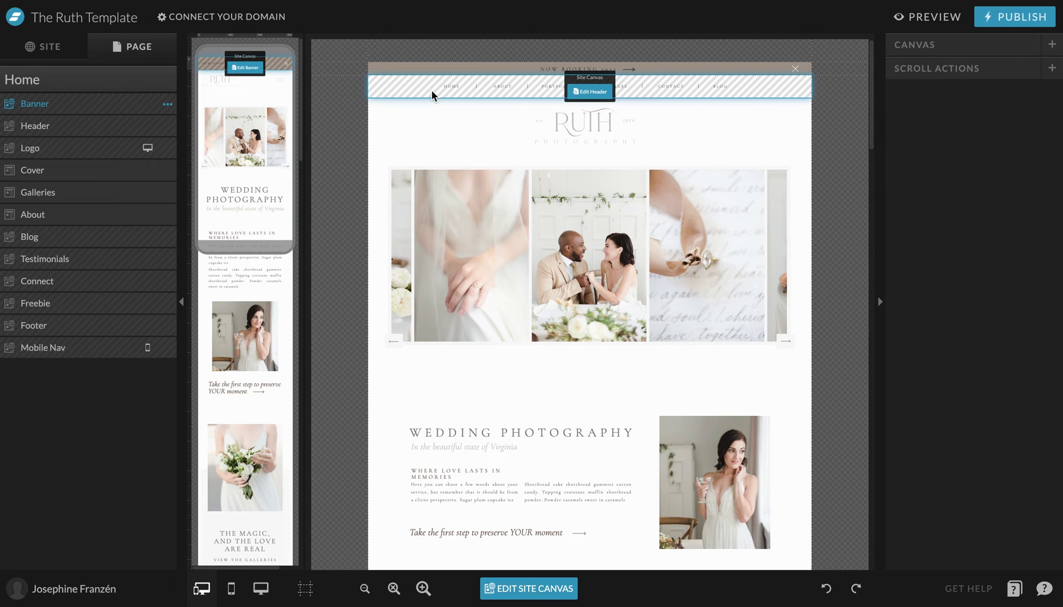
{"action": "left_click", "coordinate": [52, 47]}
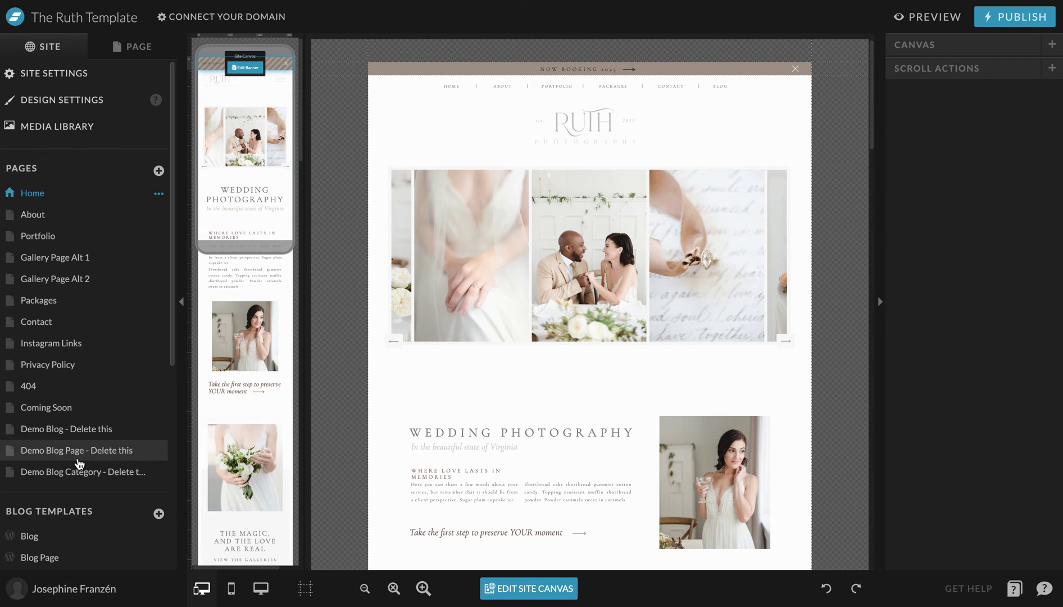
{"action": "scroll", "coordinate": [79, 463], "scroll_direction": "down", "scroll_amount": 5}
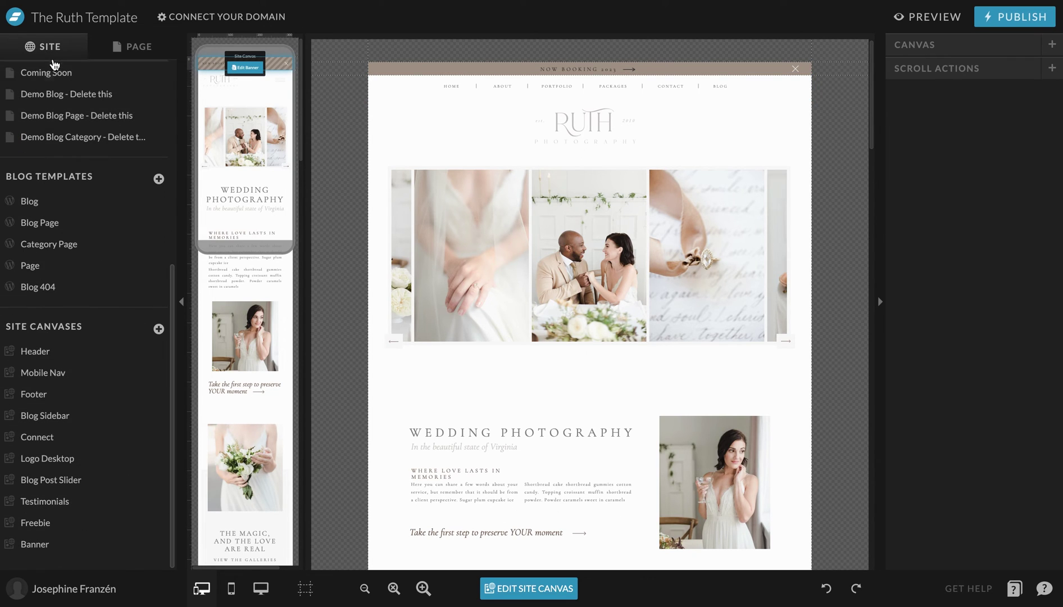
Copy the Banner canvas from the Home page's section list
{"action": "left_click", "coordinate": [138, 56]}
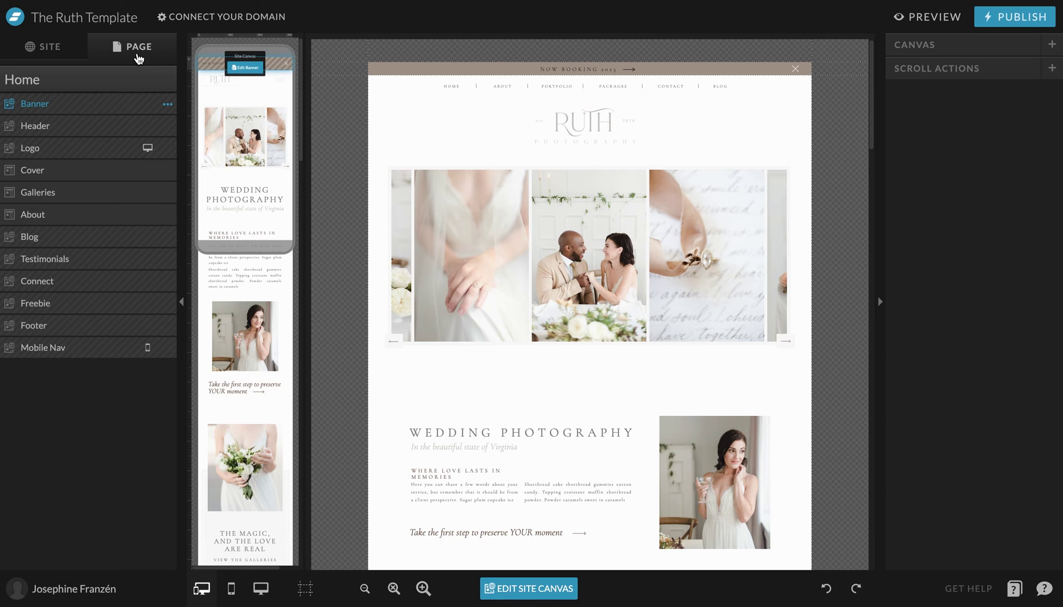
{"action": "left_click", "coordinate": [167, 104]}
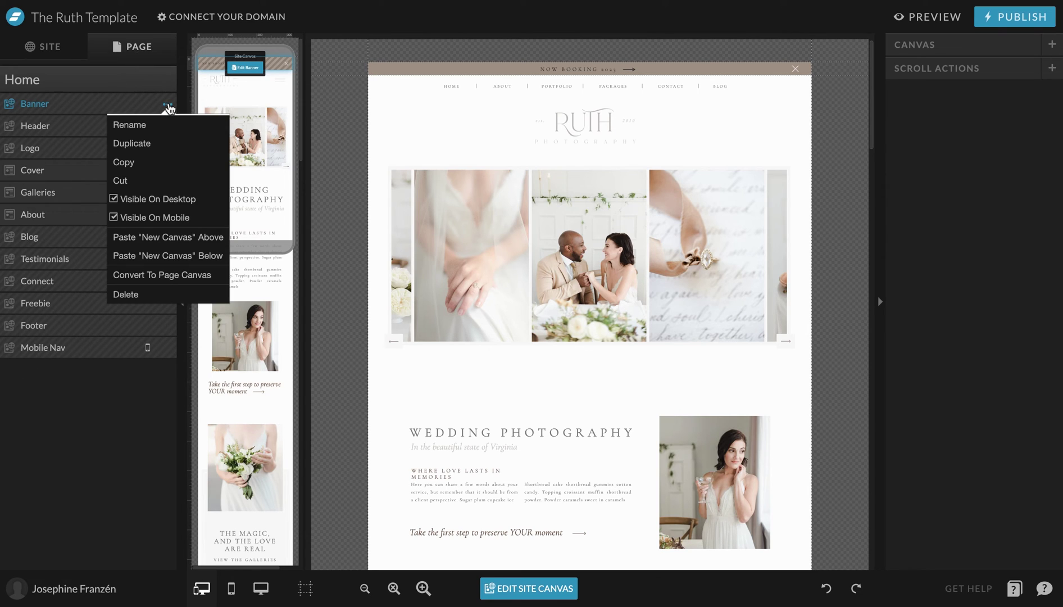
{"action": "left_click", "coordinate": [138, 164]}
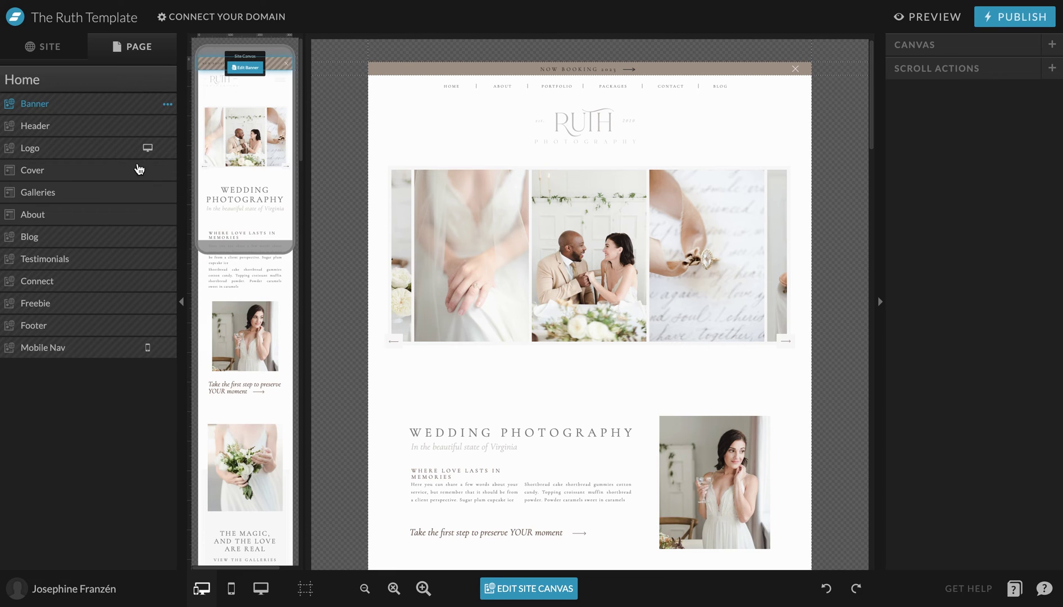
Paste Banner into the Blog template and move it above the Header
{"action": "left_click", "coordinate": [50, 47]}
{"action": "scroll", "coordinate": [111, 430], "scroll_direction": "down", "scroll_amount": 2}
{"action": "left_click", "coordinate": [63, 465]}
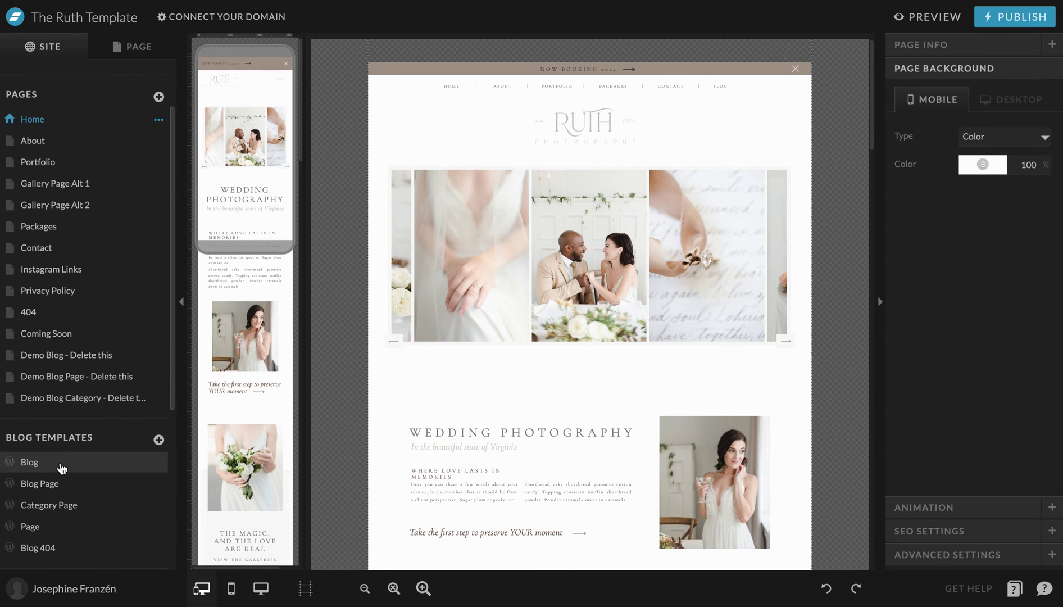
{"action": "left_click", "coordinate": [119, 48]}
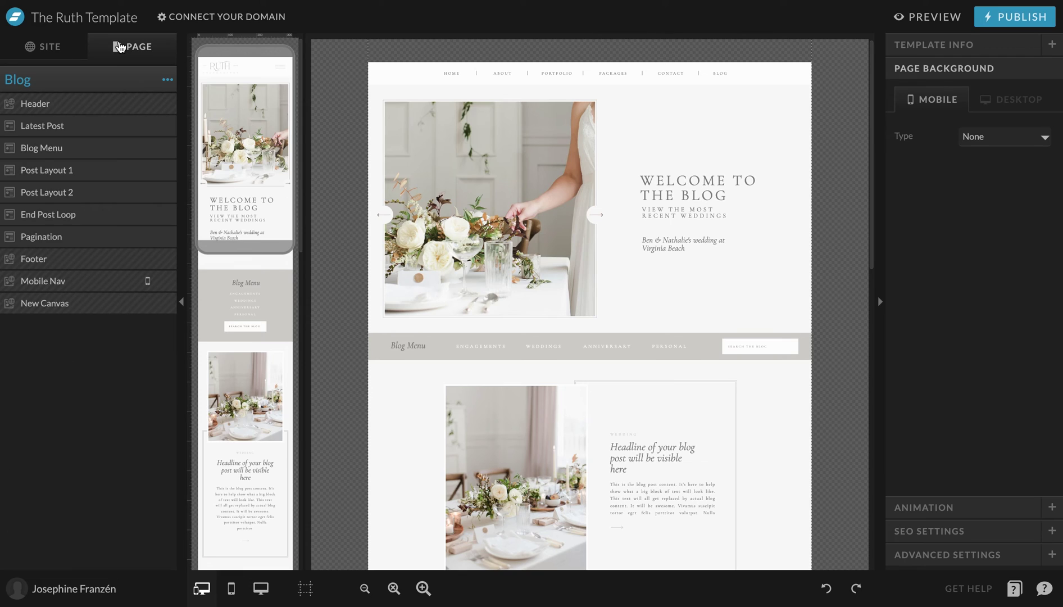
{"action": "left_click", "coordinate": [167, 82]}
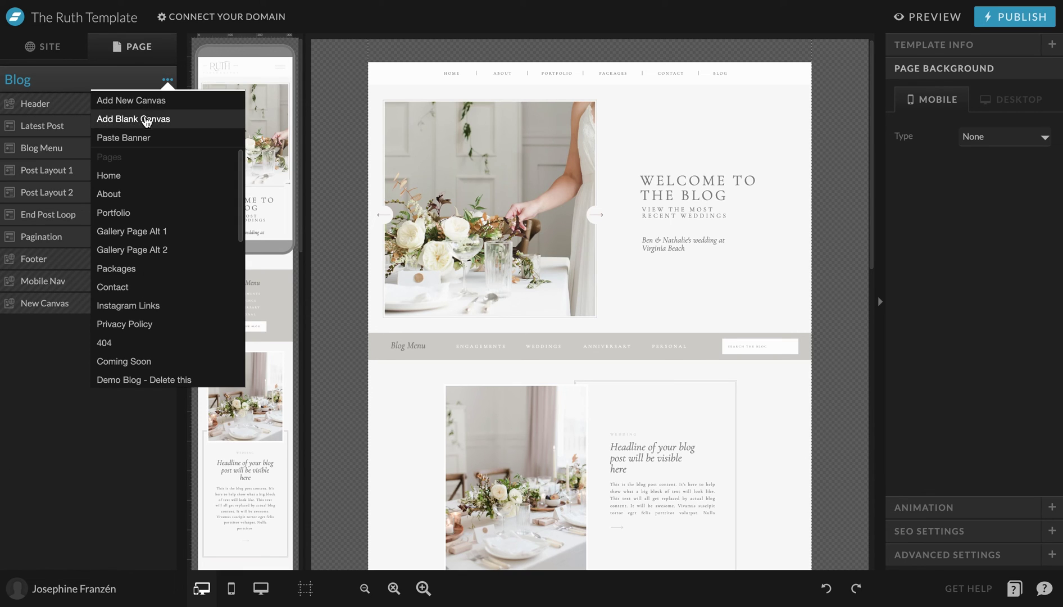
{"action": "left_click", "coordinate": [140, 139]}
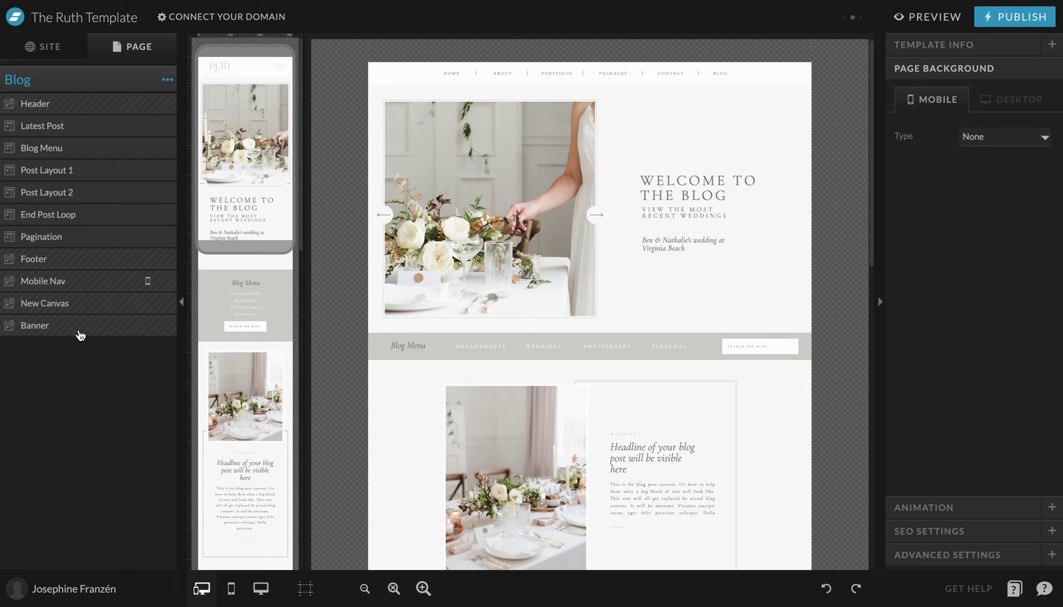
{"action": "left_click_drag", "start_coordinate": [79, 333], "coordinate": [81, 103]}
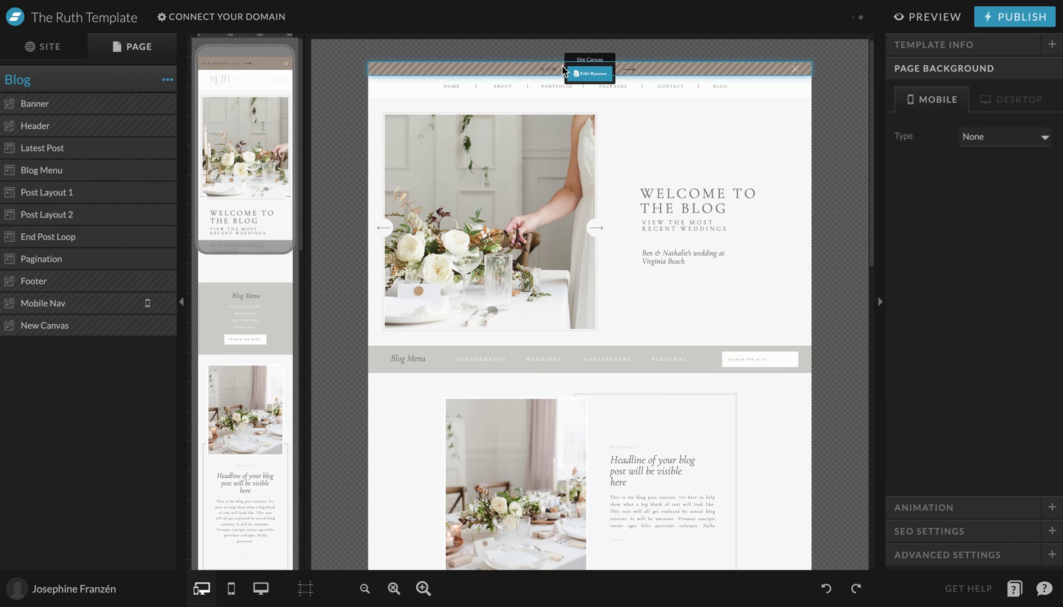
Recolour the Banner's arrow icon to palette colour 3 (brown), then return to the Blog page
{"action": "left_click", "coordinate": [658, 70]}
{"action": "left_click", "coordinate": [606, 77]}
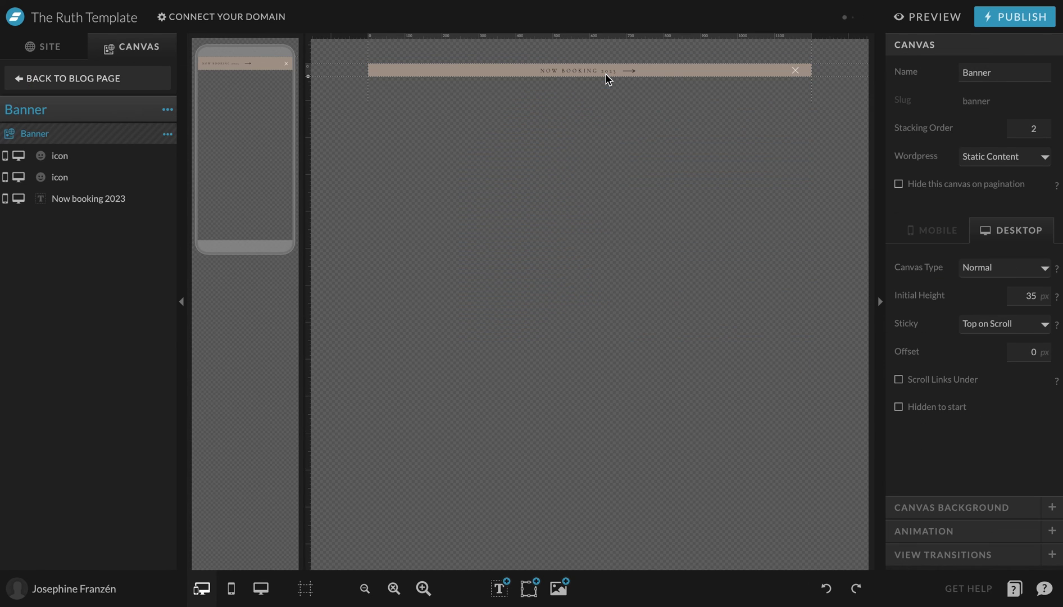
{"action": "left_click", "coordinate": [619, 74]}
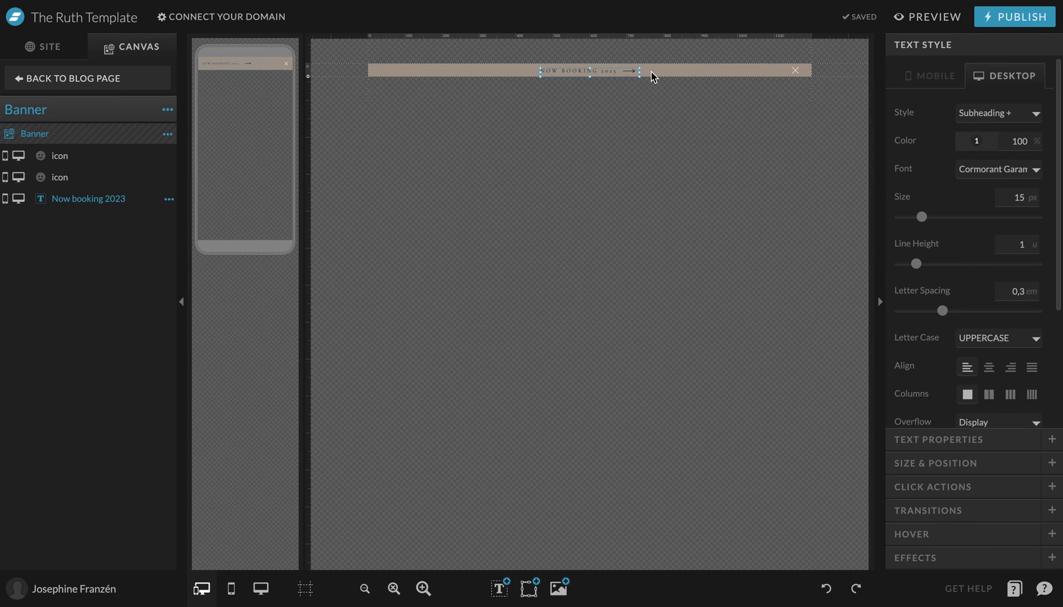
{"action": "left_click", "coordinate": [633, 77]}
{"action": "left_click", "coordinate": [633, 74]}
{"action": "left_click", "coordinate": [933, 45]}
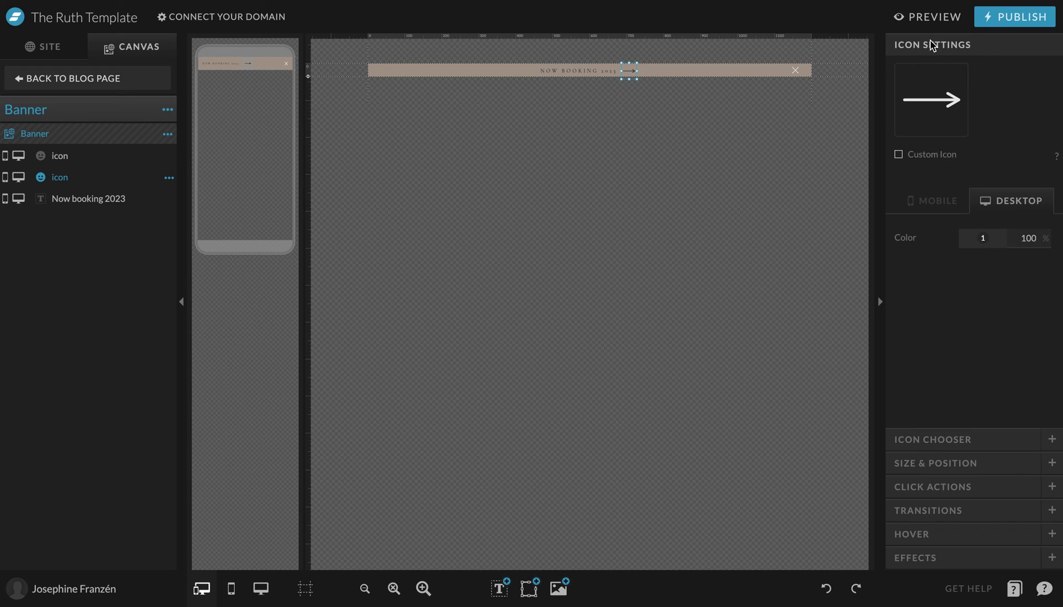
{"action": "left_click", "coordinate": [974, 241]}
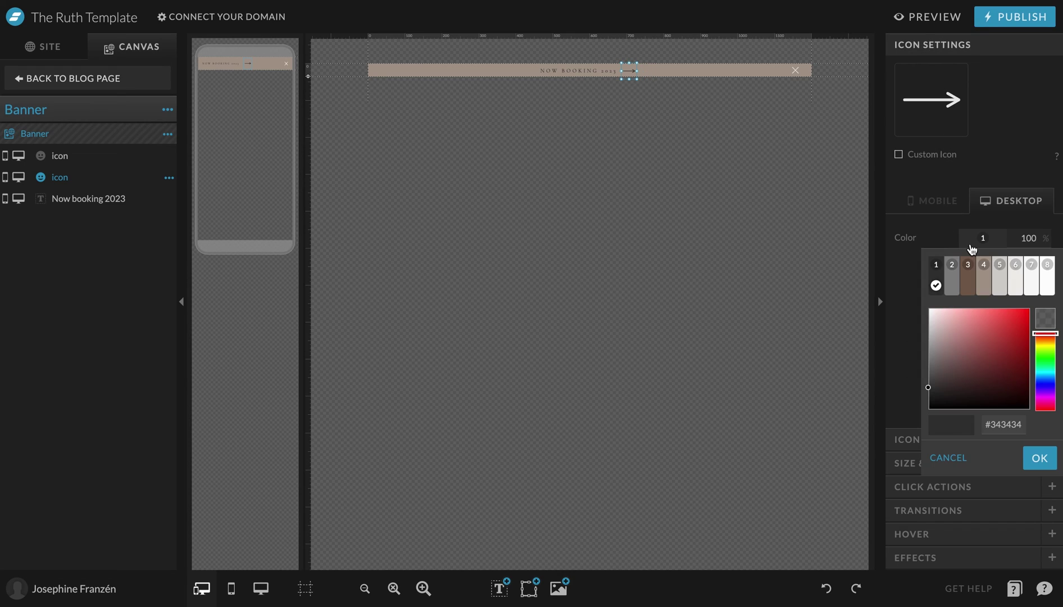
{"action": "left_click", "coordinate": [968, 285]}
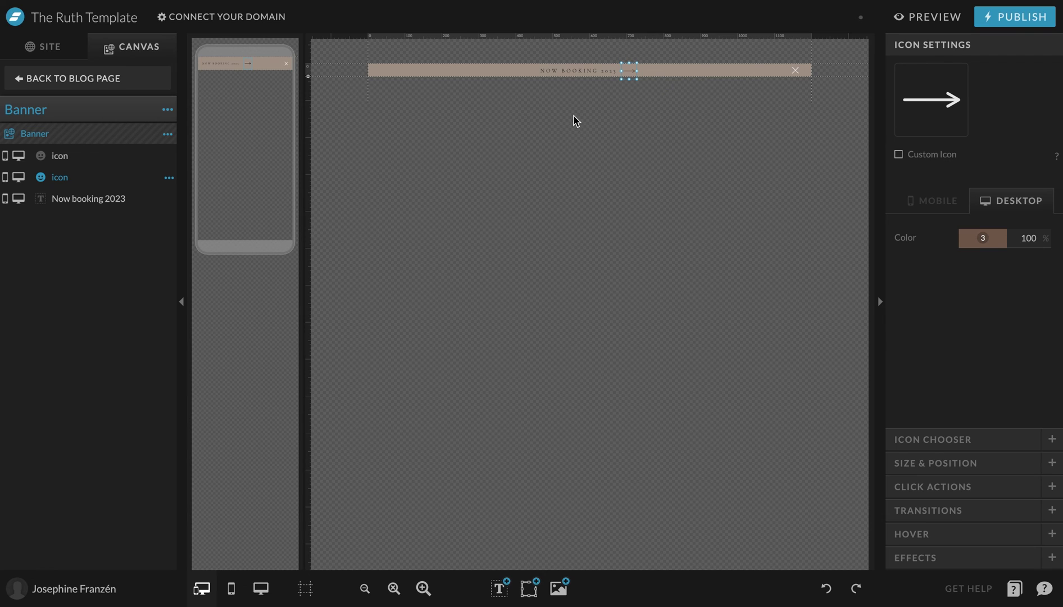
{"action": "left_click", "coordinate": [93, 83]}
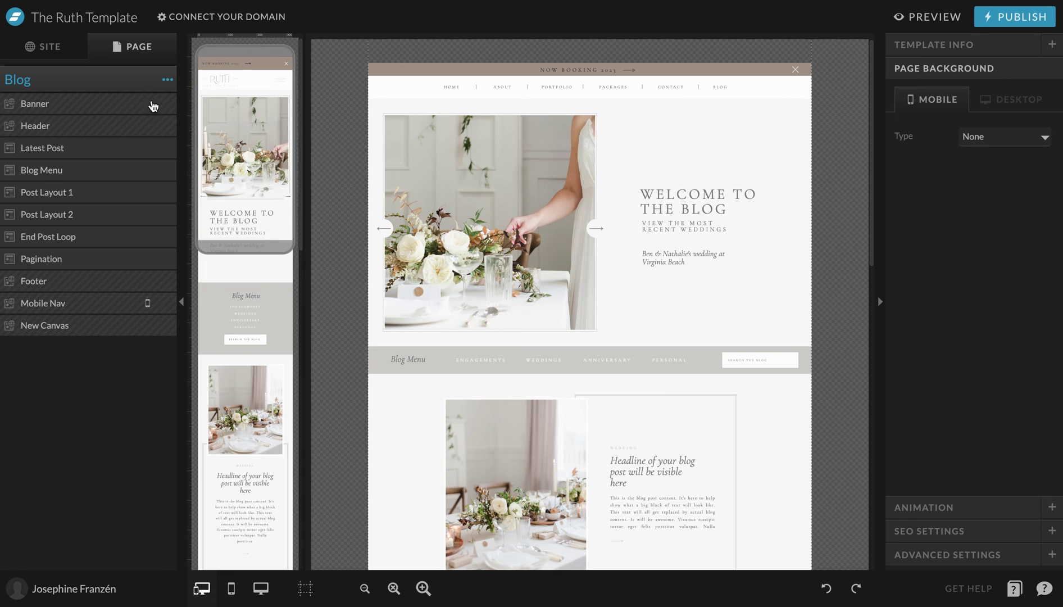
Open the Home page from the Site pages list
{"action": "left_click", "coordinate": [66, 48]}
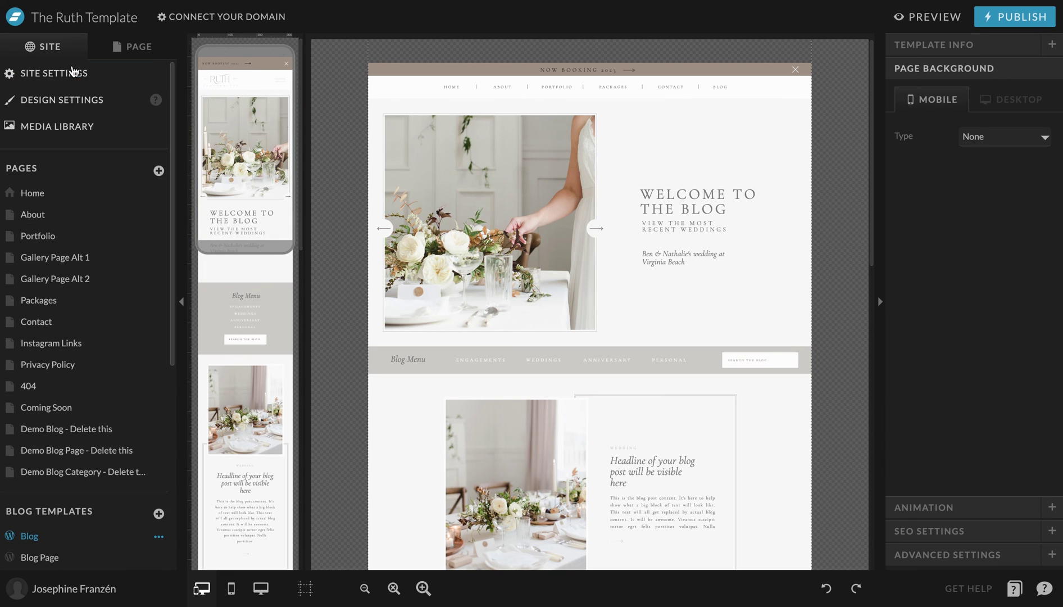
{"action": "left_click", "coordinate": [69, 195]}
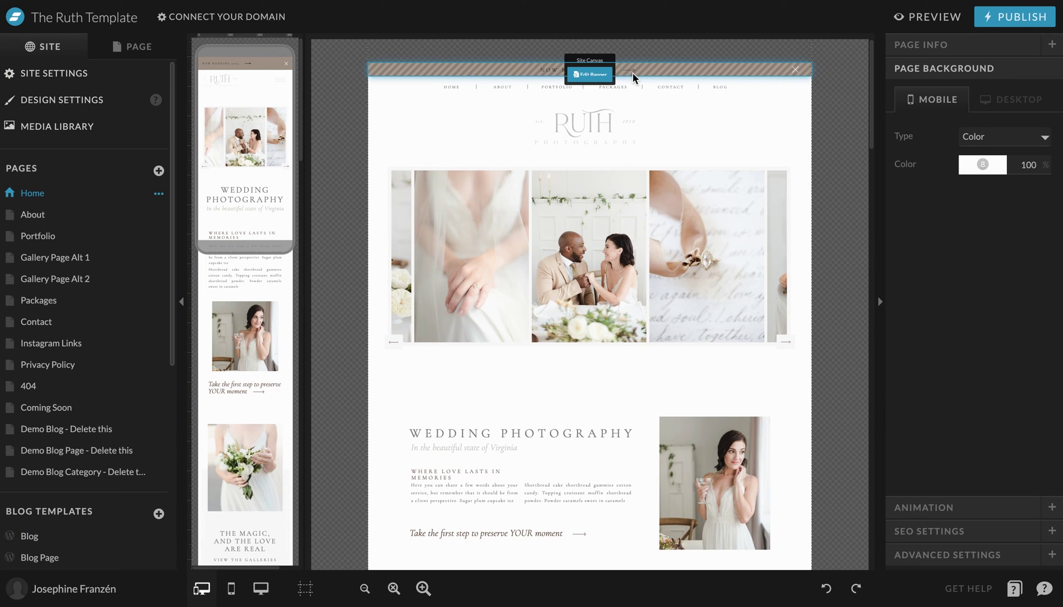